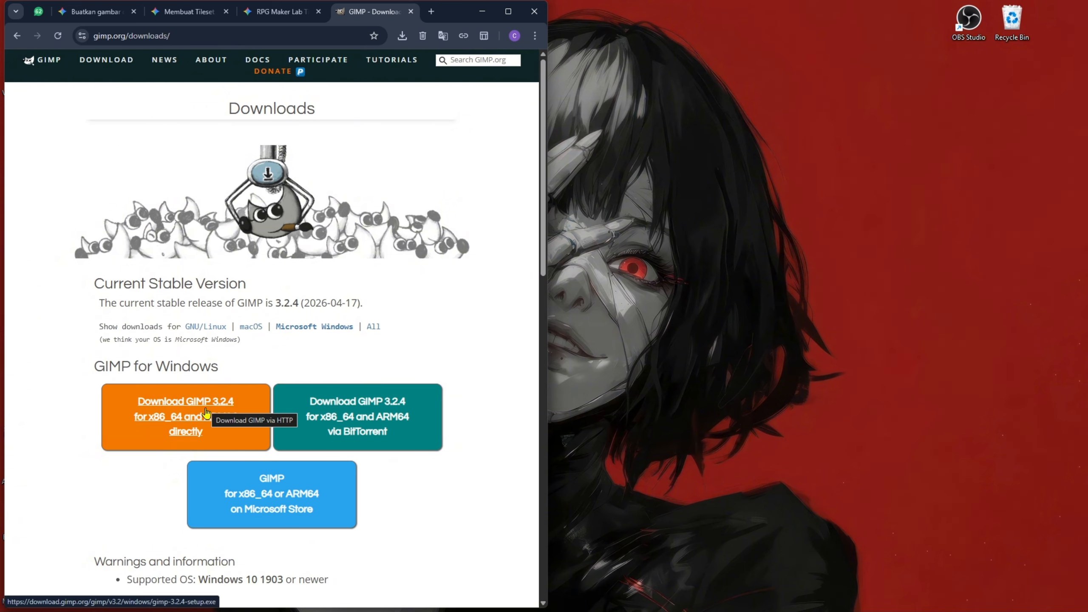
# Step: Minimize the browser showing the GIMP downloads page to reveal the desktop
pyautogui.click(482, 12)
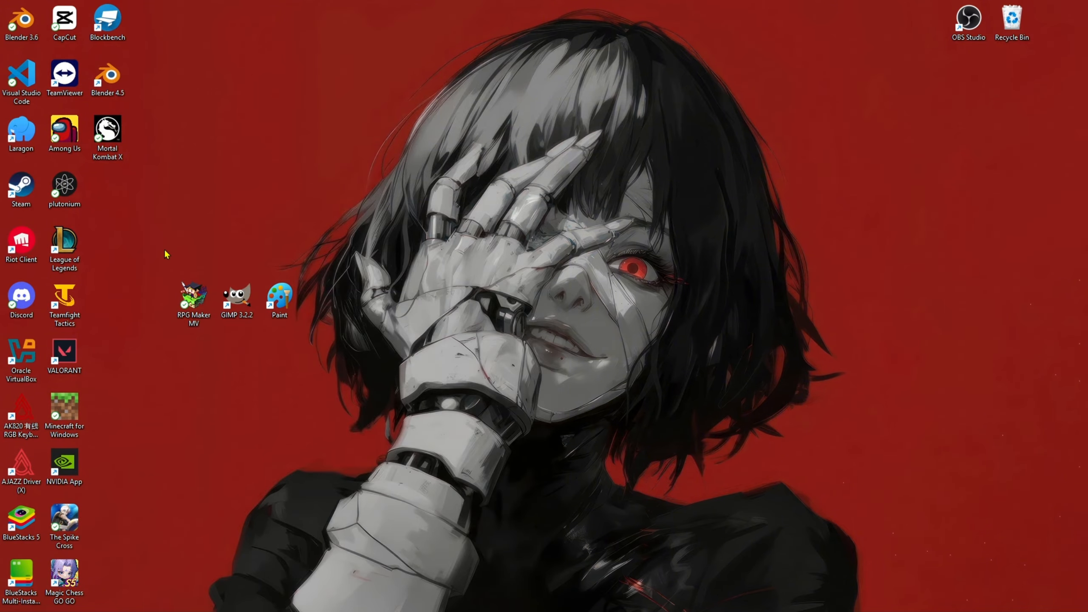
pyautogui.moveTo(164, 248)
pyautogui.mouseDown()
pyautogui.moveTo(323, 340)
pyautogui.moveTo(311, 341)
pyautogui.moveTo(321, 334)
pyautogui.moveTo(309, 337)
pyautogui.moveTo(313, 318)
pyautogui.moveTo(276, 286)
pyautogui.mouseUp()
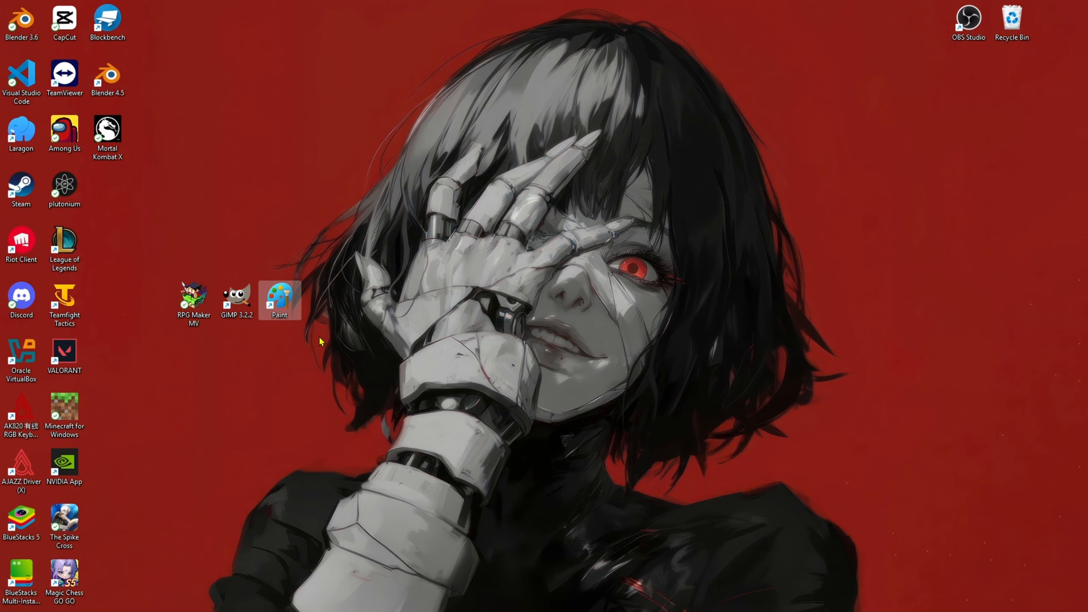
pyautogui.moveTo(340, 365); pyautogui.dragTo(156, 252)
pyautogui.click(336, 368)
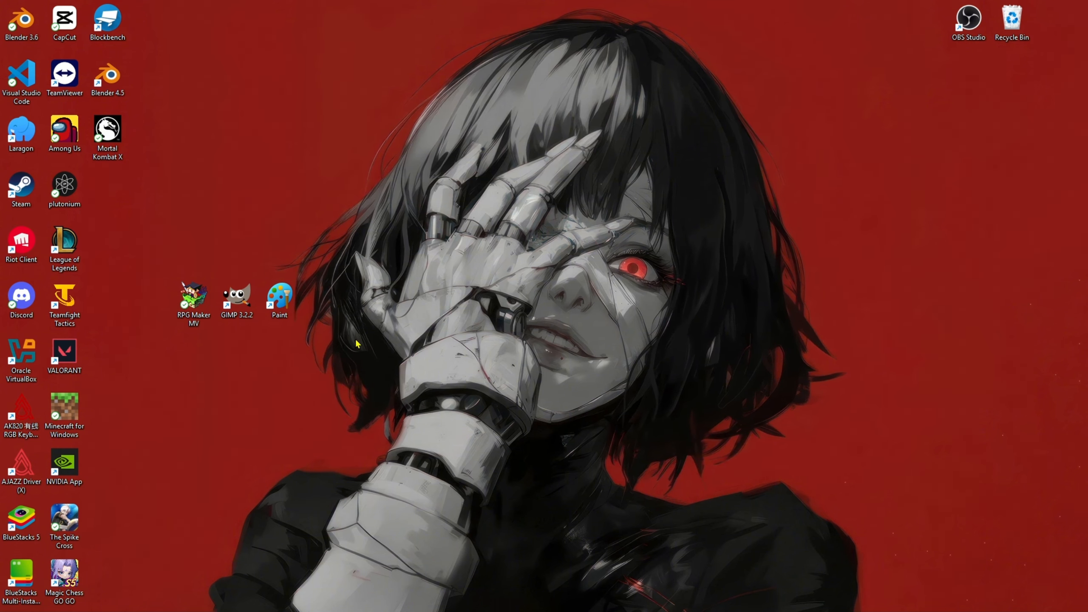
pyautogui.moveTo(347, 375)
pyautogui.mouseDown()
pyautogui.moveTo(256, 274)
pyautogui.moveTo(215, 258)
pyautogui.mouseUp()
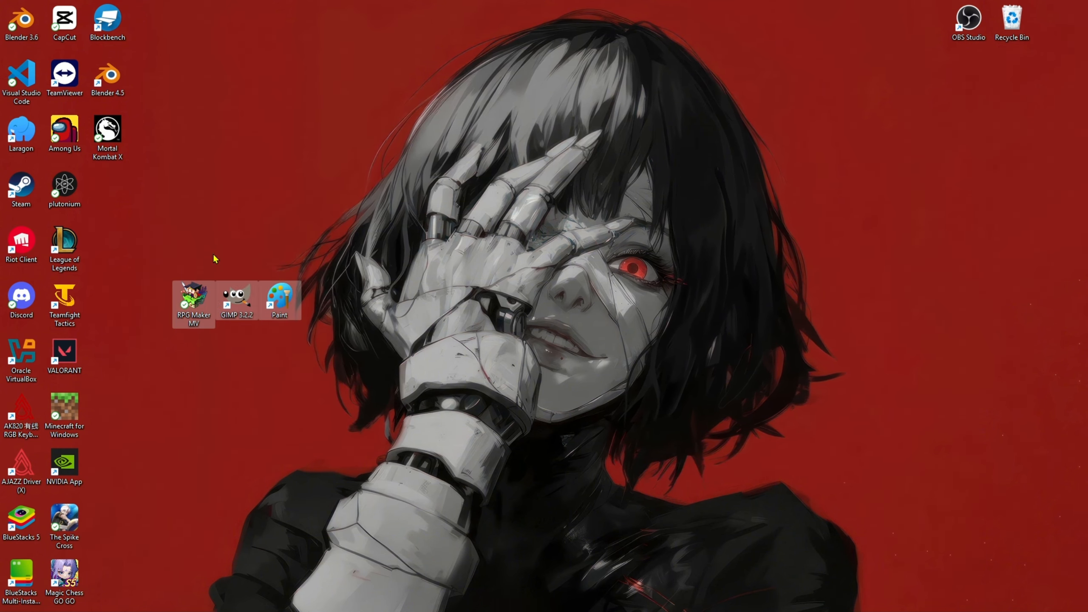
pyautogui.click(444, 412)
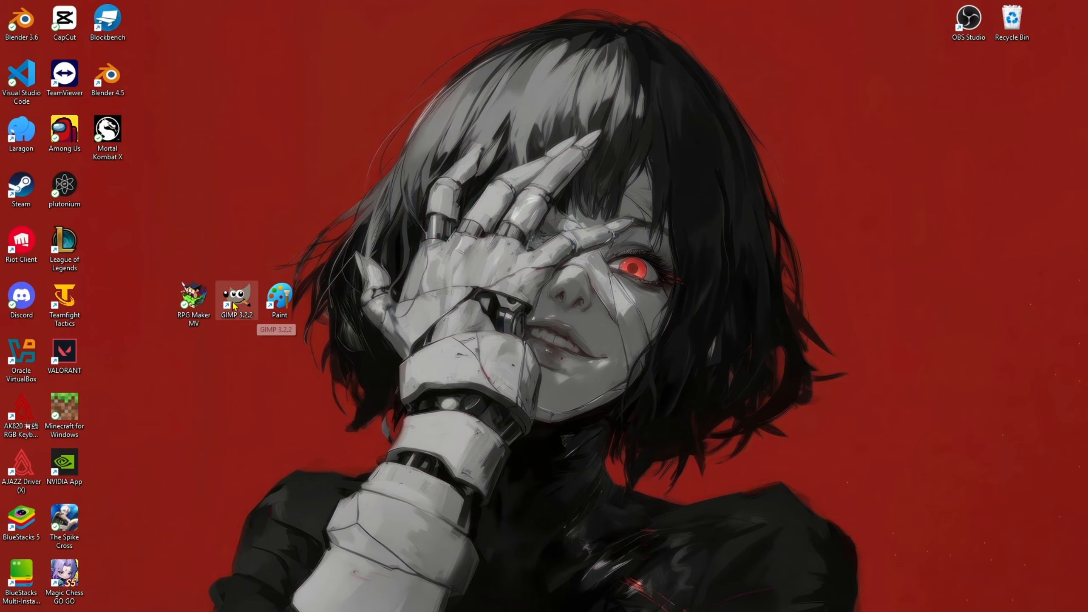
# Step: Launch GIMP 3.2.2 from the desktop and dismiss its welcome dialog
pyautogui.doubleClick(246, 303)
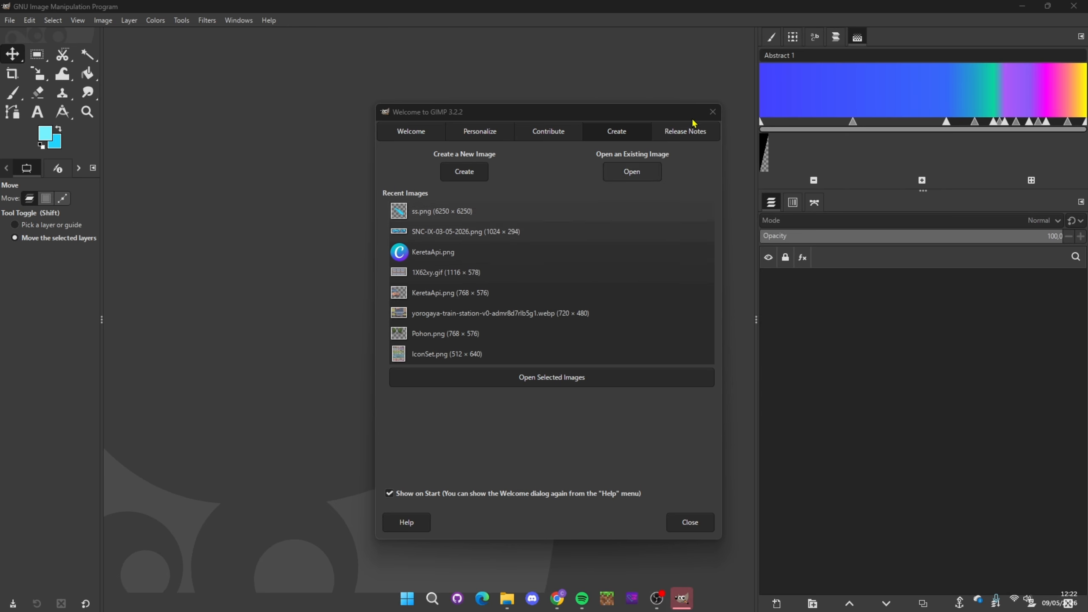
pyautogui.click(714, 113)
# Step: Start a new image and set its size to 768 px wide by 576 px high
pyautogui.click(6, 23)
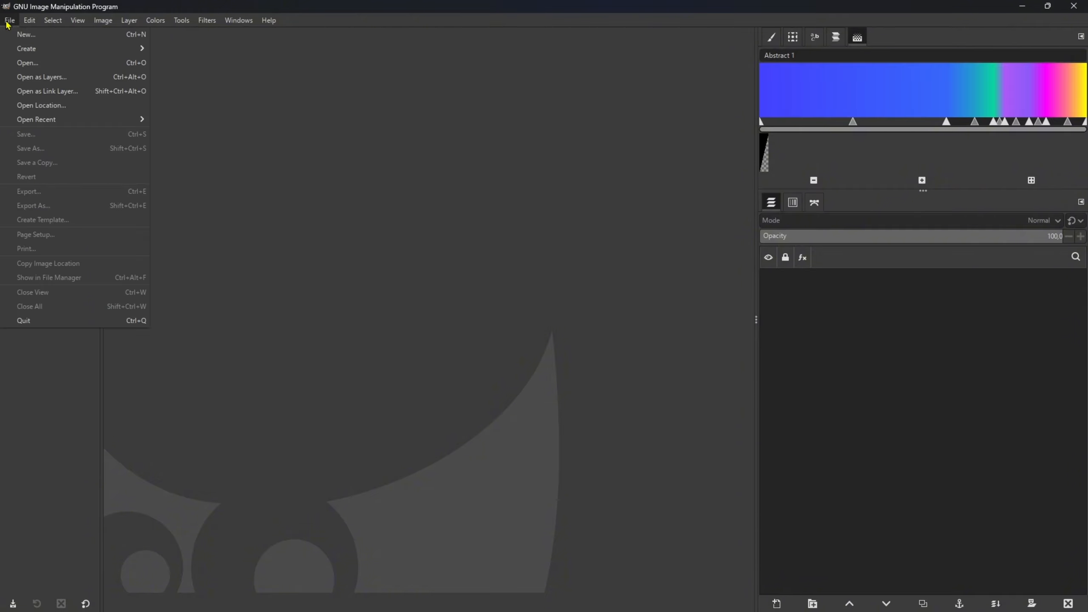
pyautogui.moveTo(34, 55)
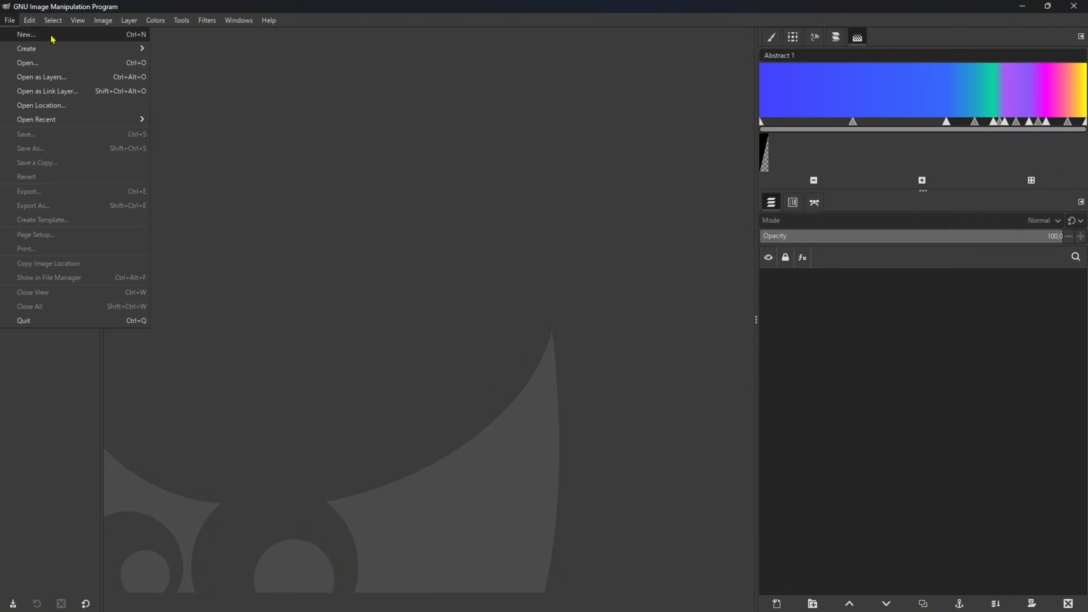
pyautogui.click(52, 37)
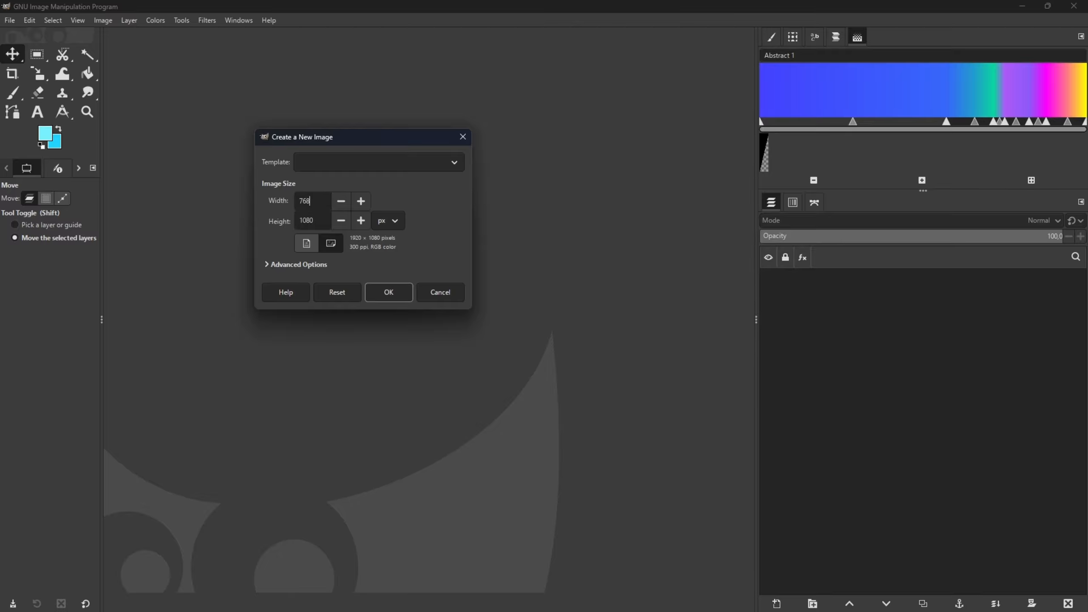
pyautogui.click(307, 222)
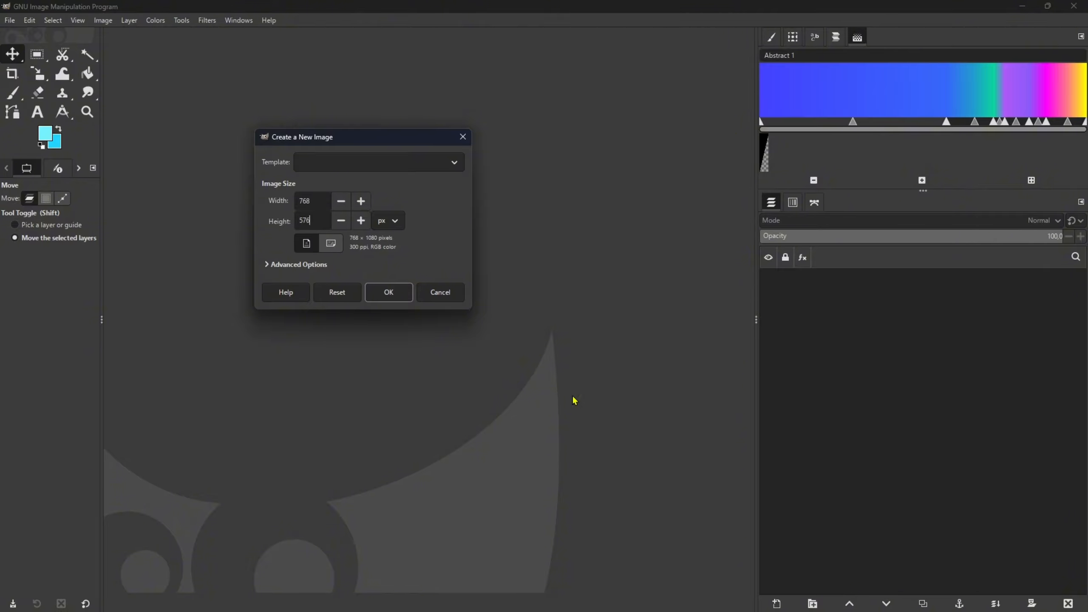
pyautogui.write('576')
# Step: Switch to File Explorer and open img\tilesets of the Gate of Knowledge Palm Oil Curriculum Integration project in C:\UTS_GameDevelopment
pyautogui.click(507, 598)
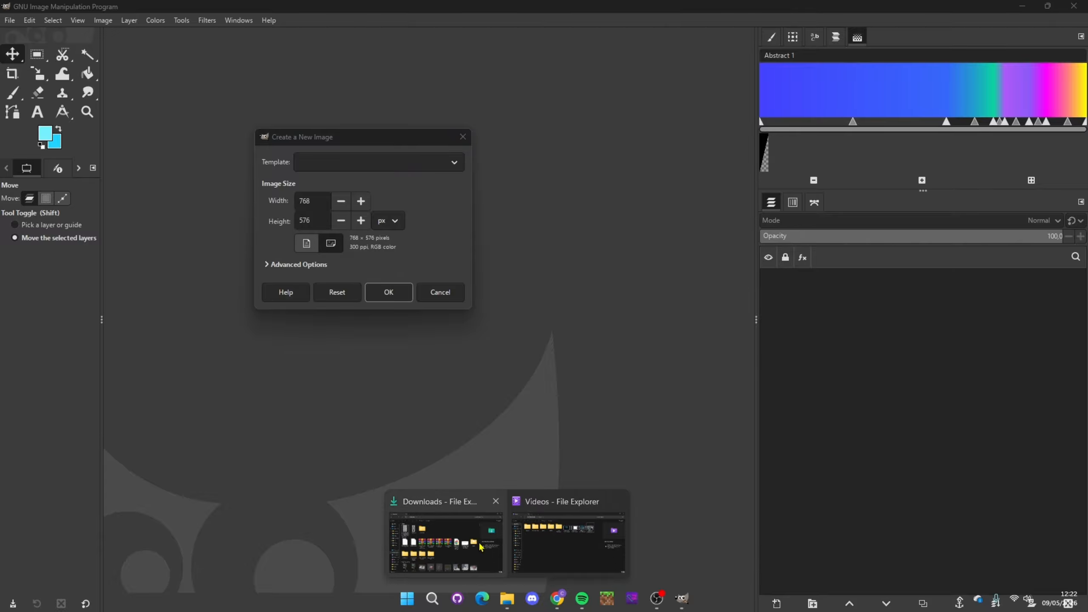
pyautogui.click(481, 546)
pyautogui.click(108, 457)
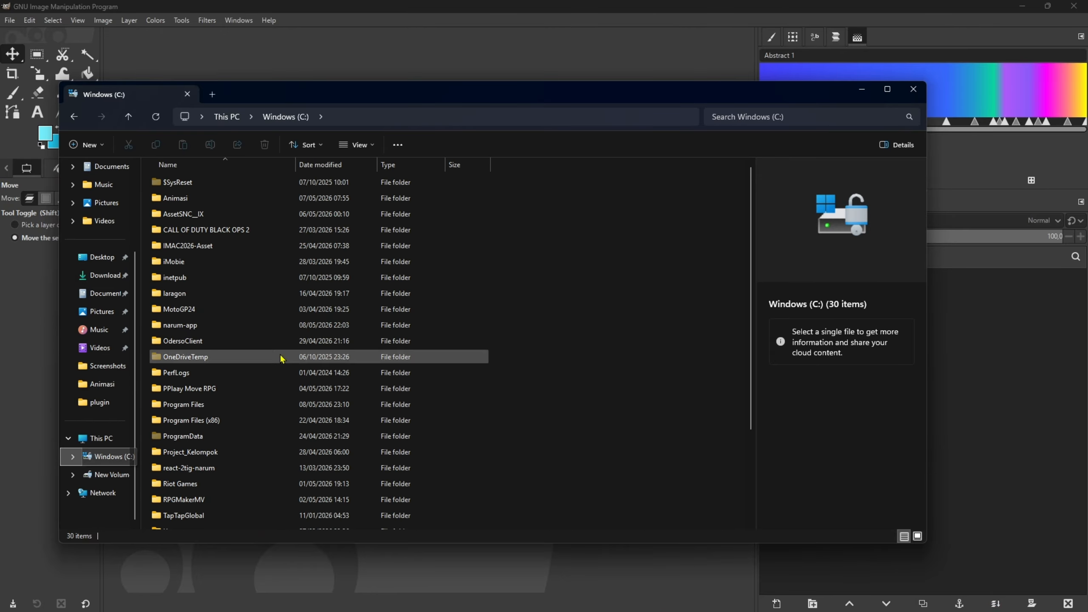
pyautogui.scroll(-2, 281, 359)
pyautogui.doubleClick(200, 433)
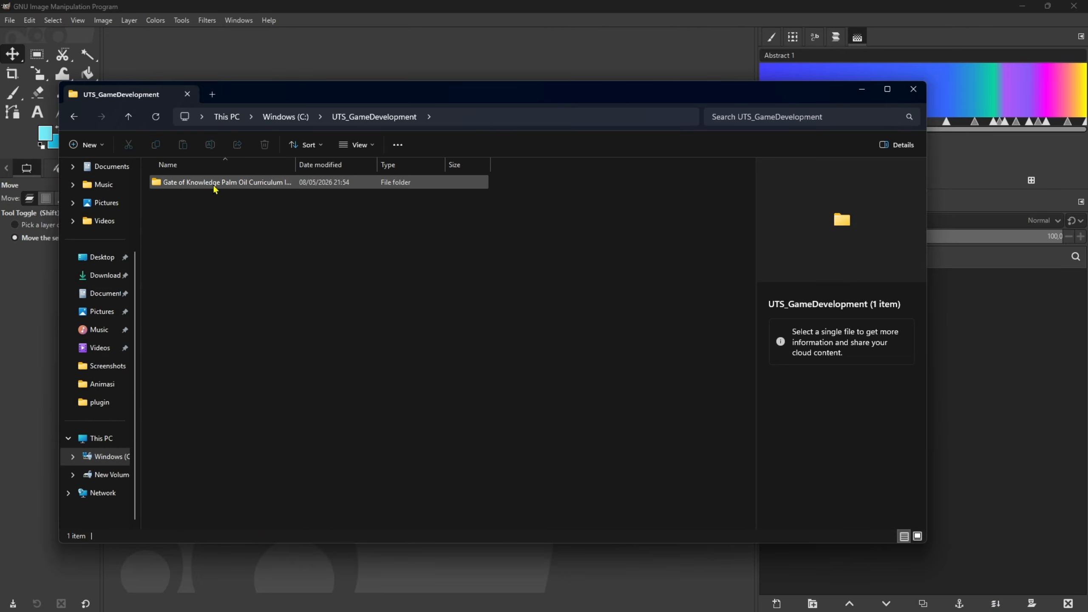
pyautogui.doubleClick(214, 187)
pyautogui.click(169, 251)
pyautogui.doubleClick(168, 250)
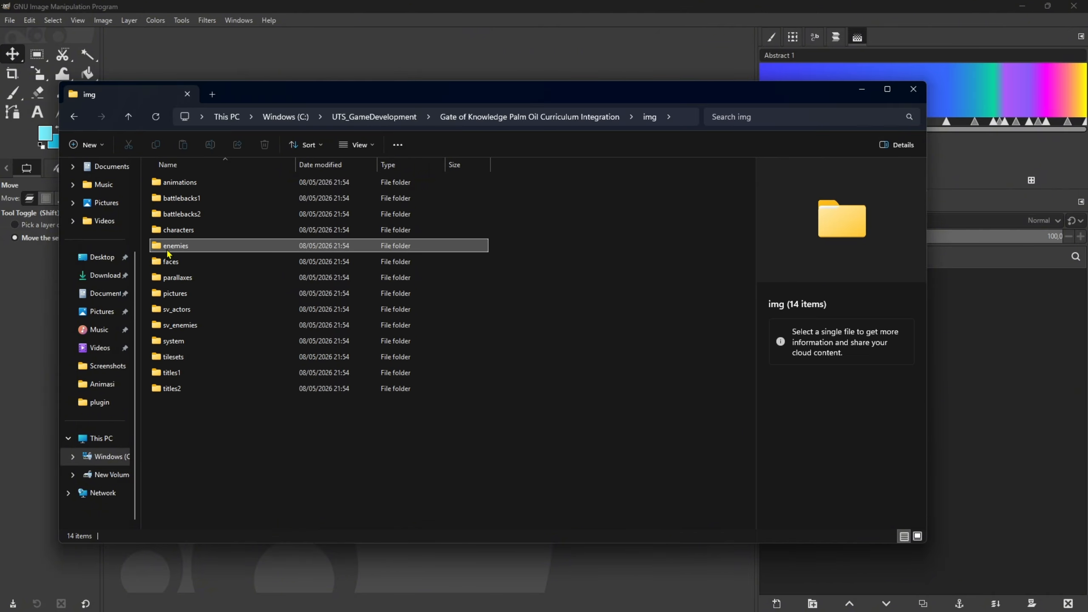
pyautogui.doubleClick(184, 357)
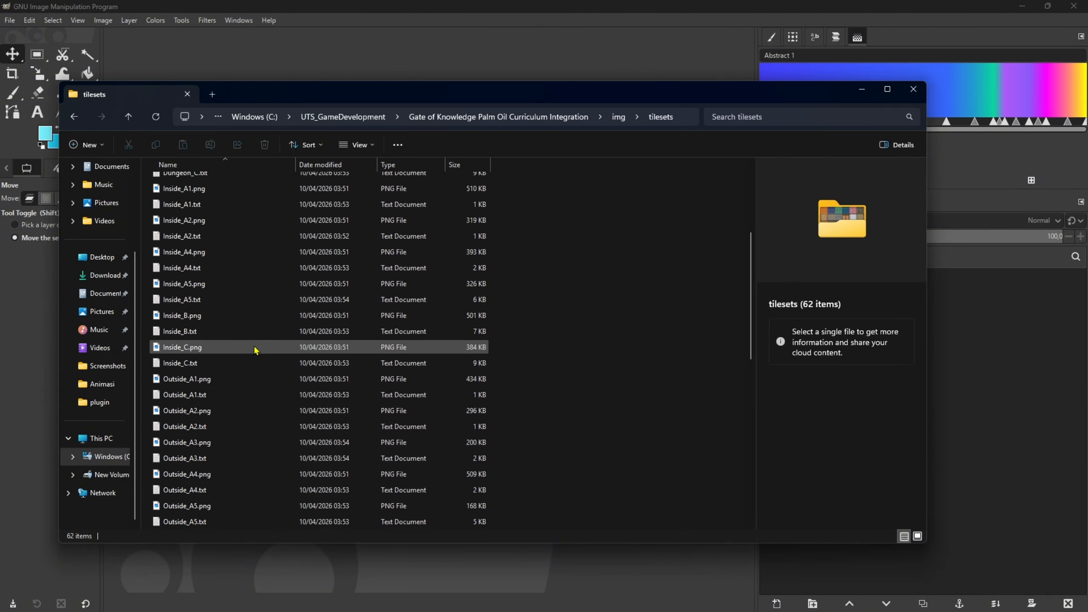
# Step: Examine the image dimensions in the detailed properties of Outside_A1.png, closing the properties when done
pyautogui.scroll(-3, 262, 334)
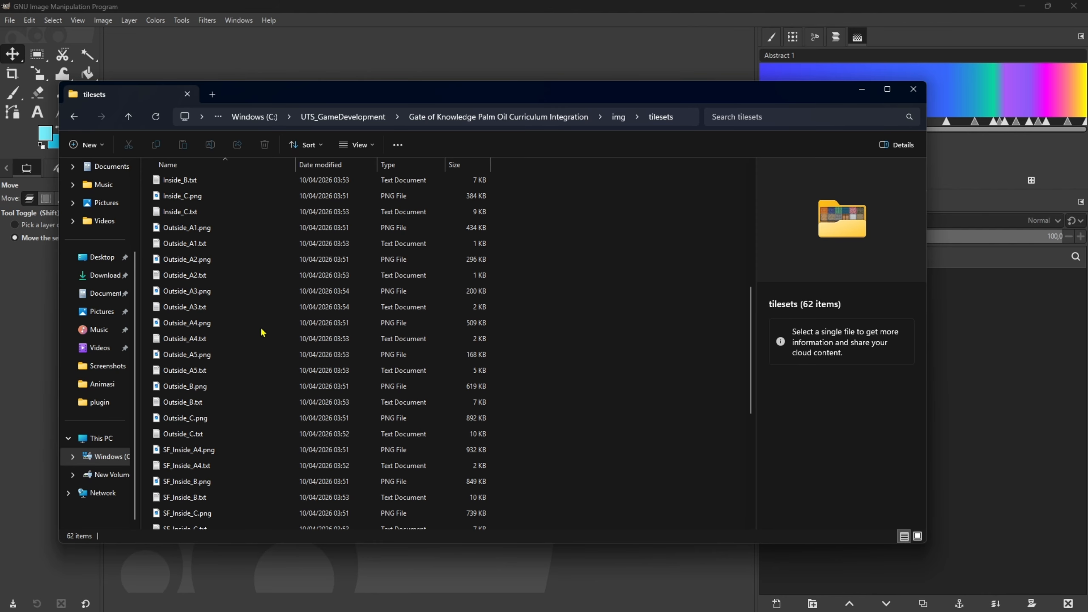
pyautogui.rightClick(203, 239)
pyautogui.click(192, 227)
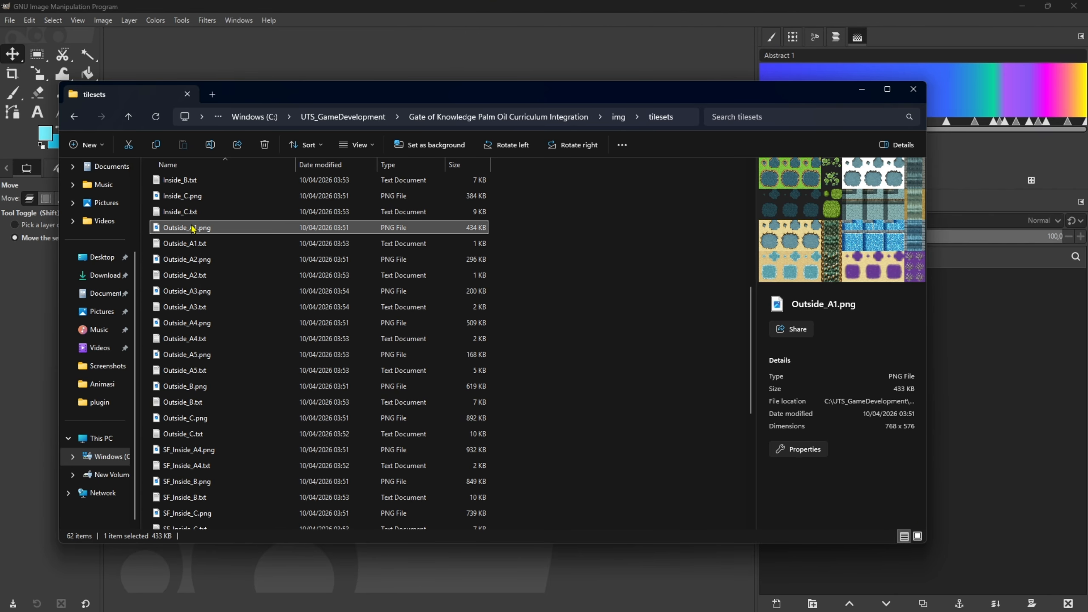
pyautogui.rightClick(192, 228)
pyautogui.click(251, 367)
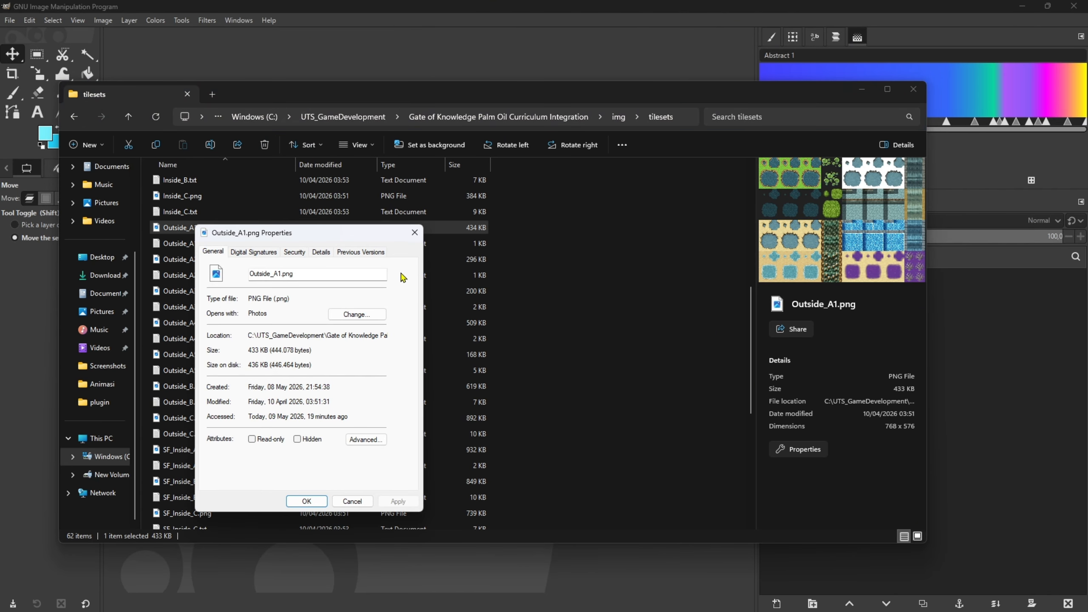
pyautogui.click(321, 252)
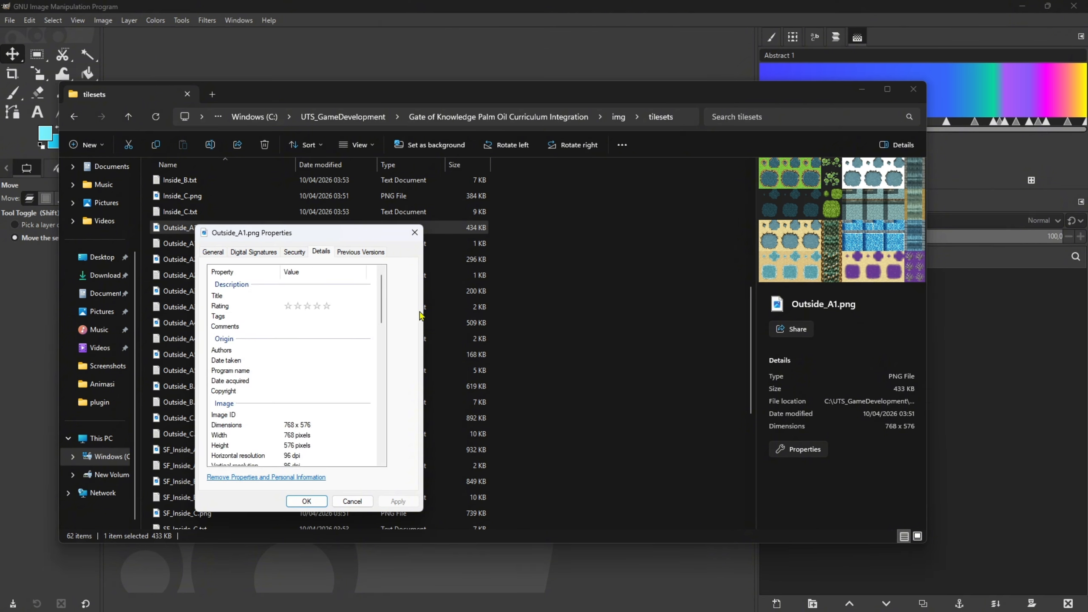
pyautogui.click(415, 232)
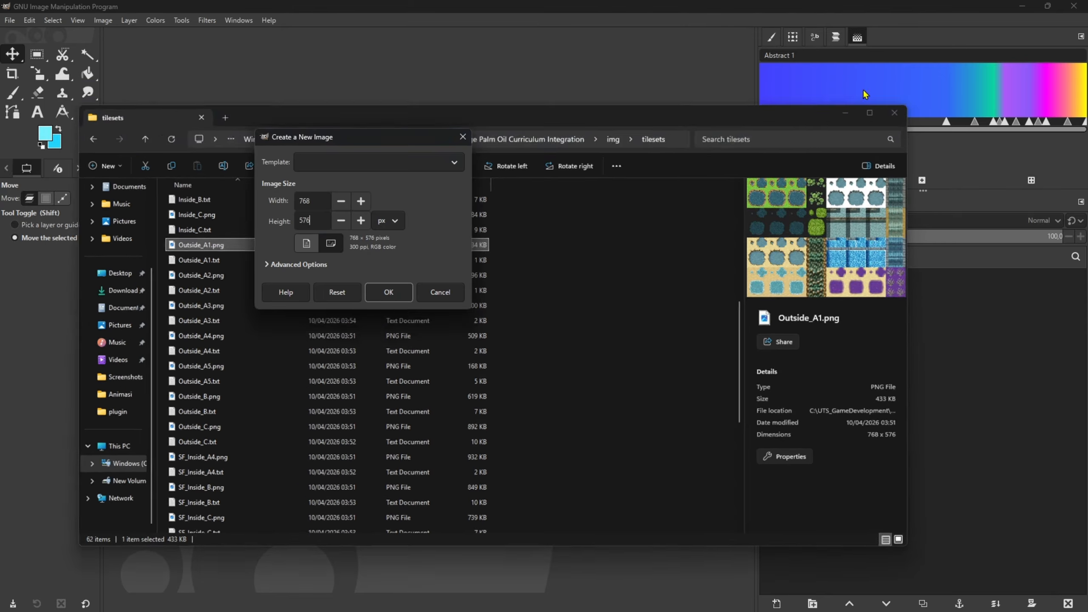
# Step: Return to GIMP, create the 768 × 576 px image and delete its Background layer
pyautogui.click(863, 88)
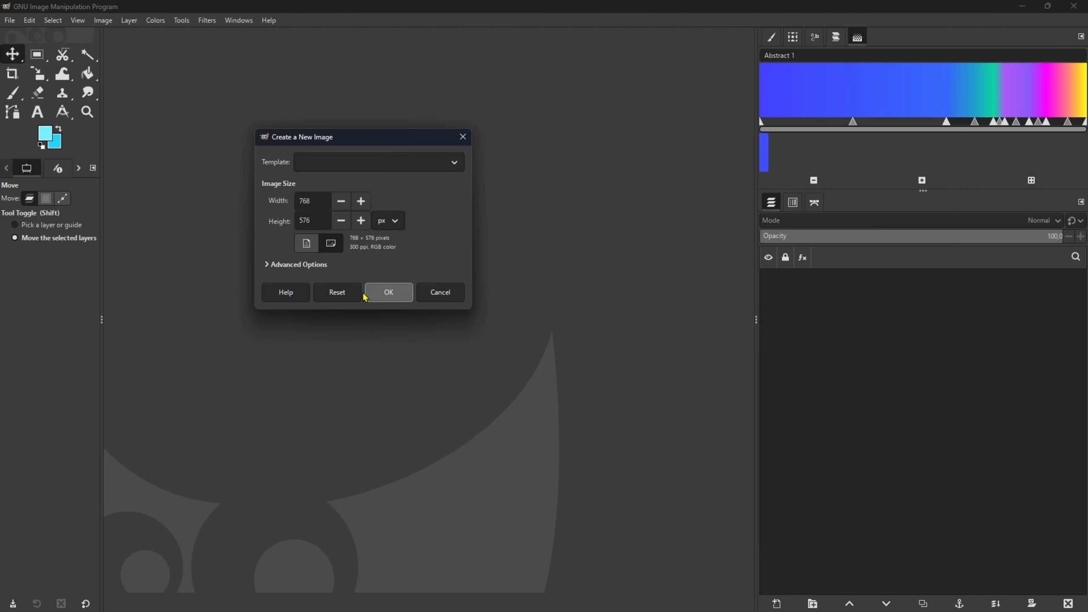
pyautogui.click(387, 295)
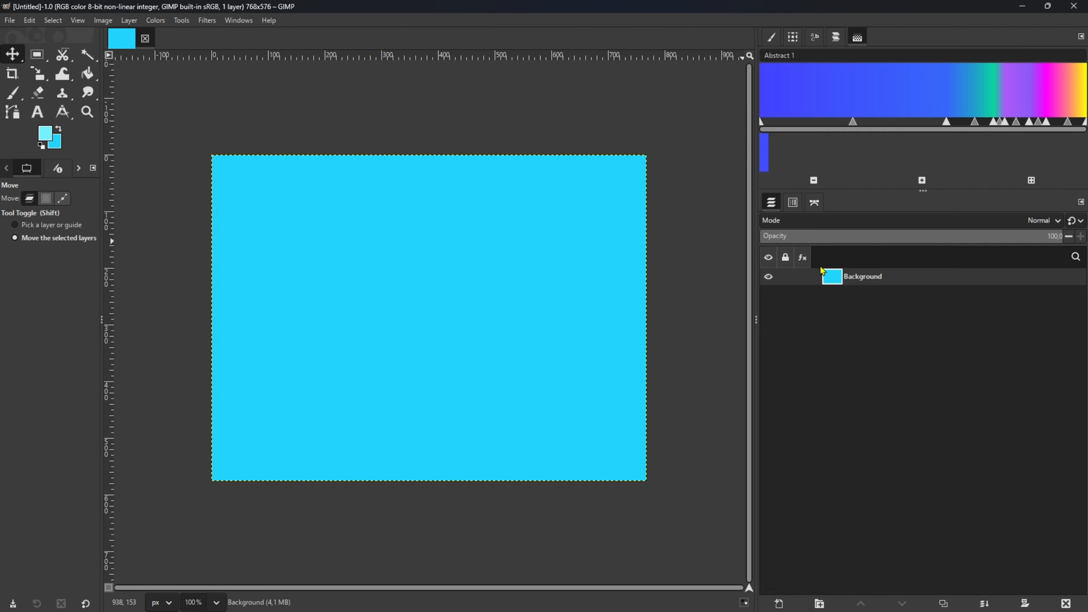
pyautogui.rightClick(852, 281)
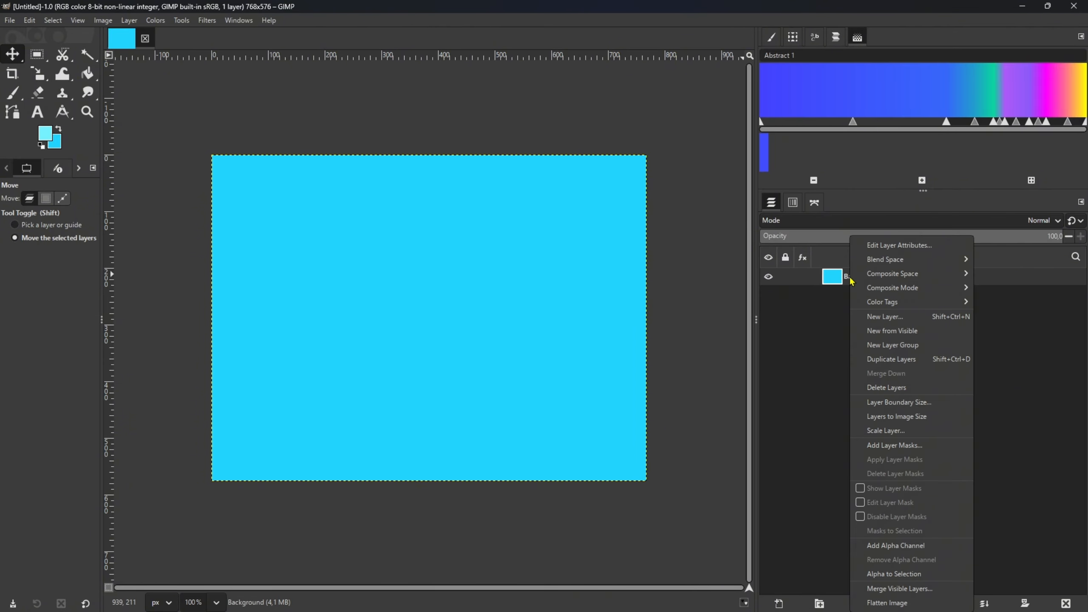
pyautogui.click(910, 390)
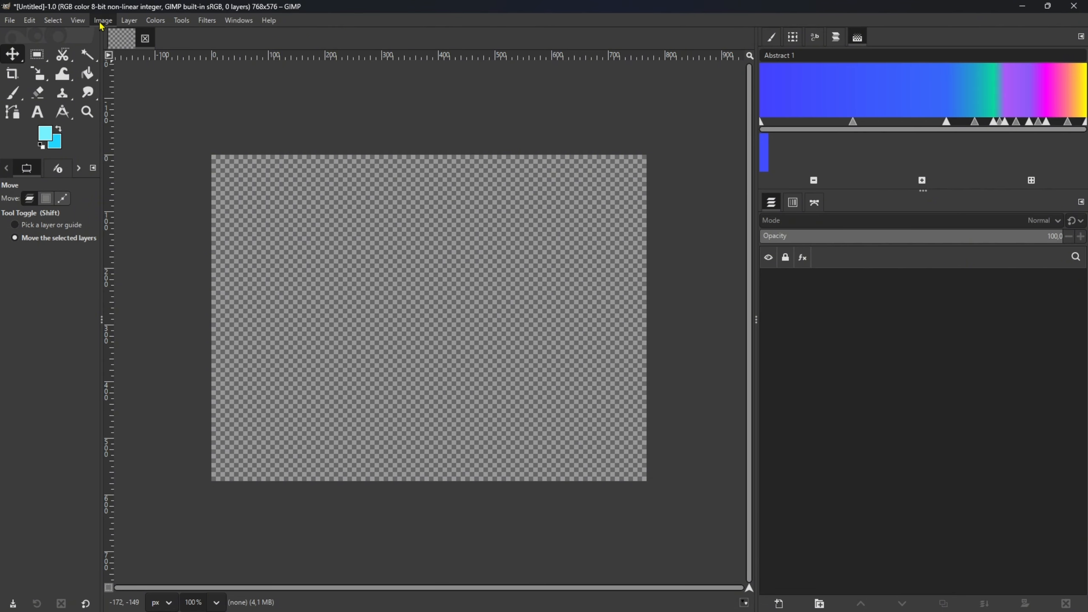
# Step: Configure the image grid with a spacing of 48 px horizontally and 48 px vertically
pyautogui.click(102, 23)
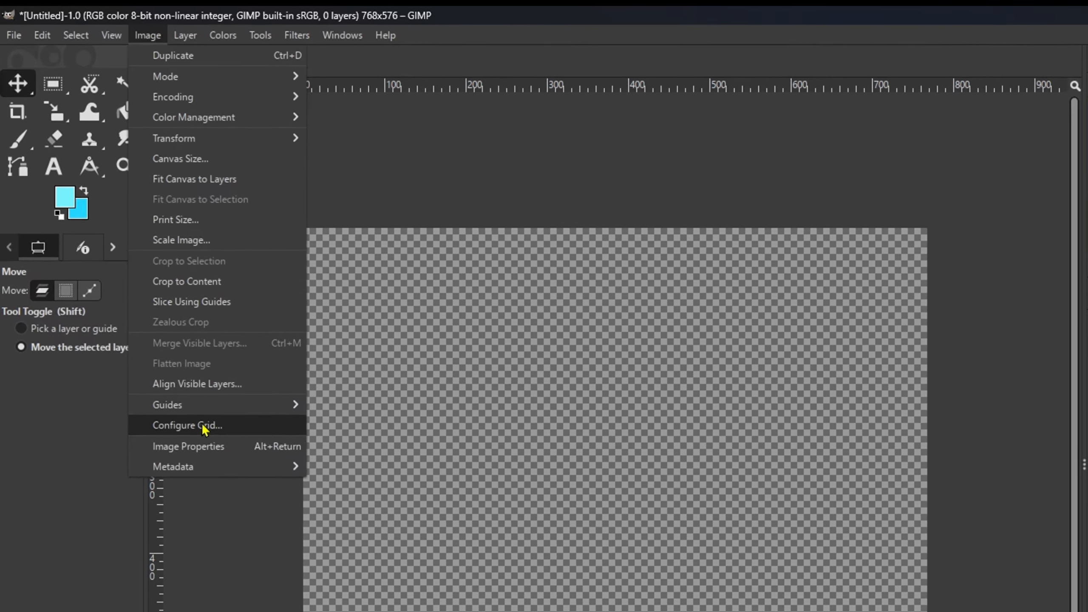
pyautogui.click(205, 427)
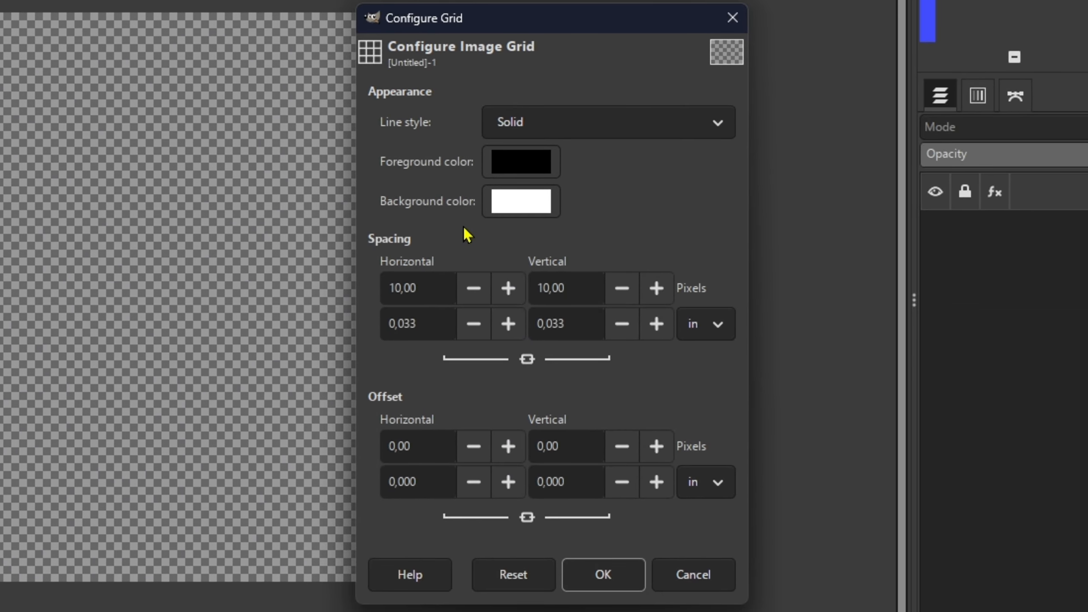
pyautogui.moveTo(423, 287); pyautogui.dragTo(318, 287)
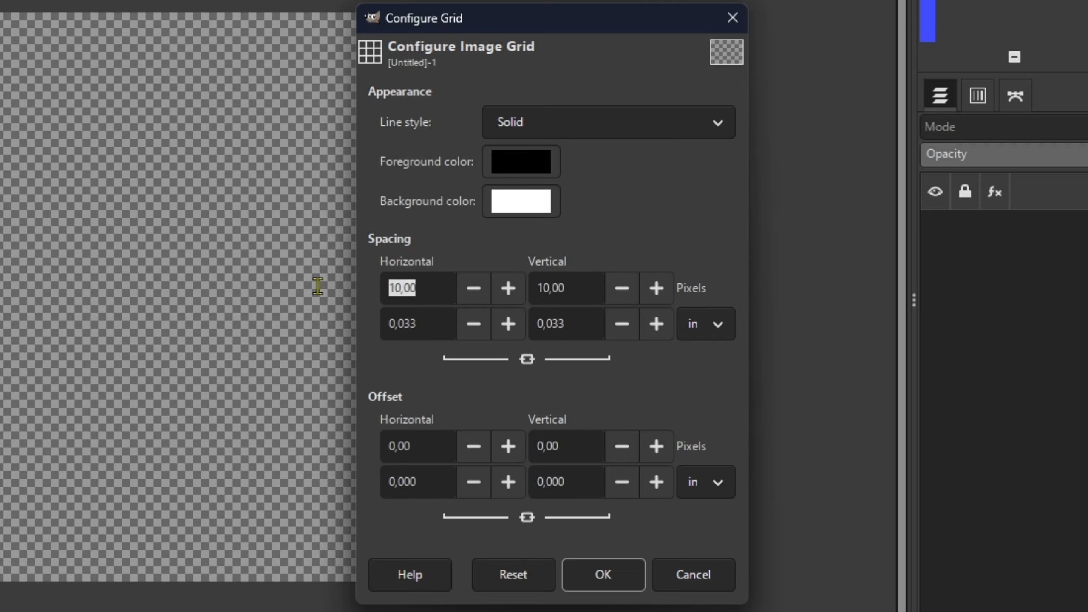
pyautogui.write('48')
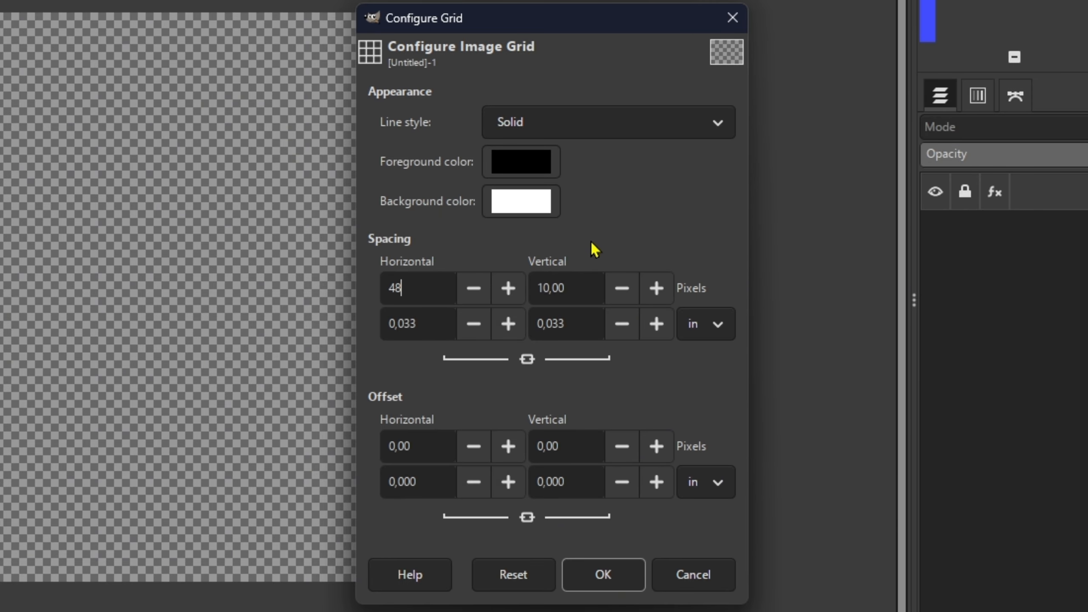
pyautogui.click(576, 288)
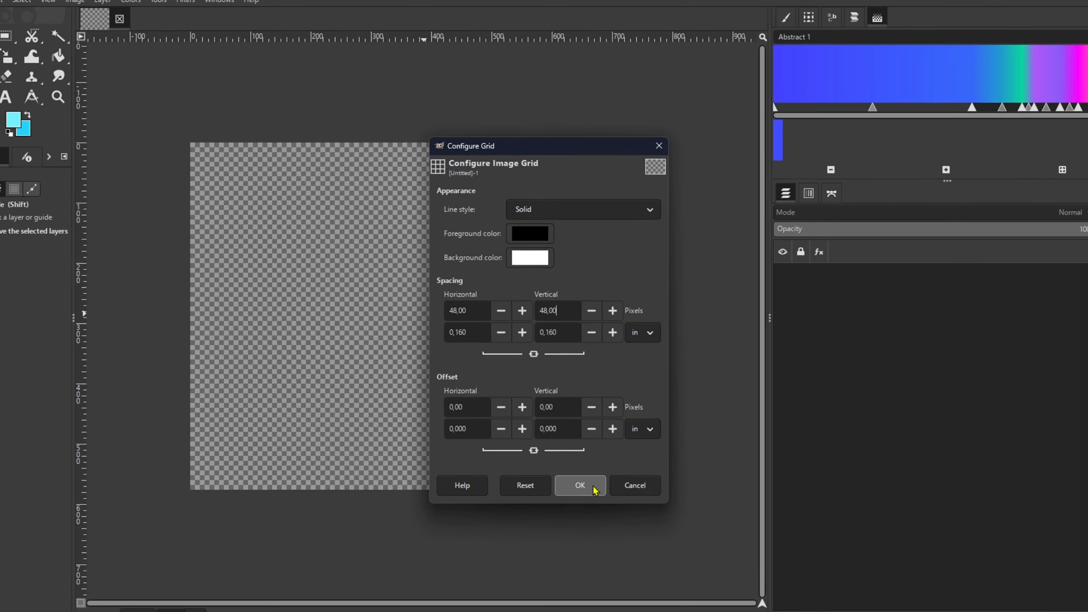
pyautogui.click(583, 486)
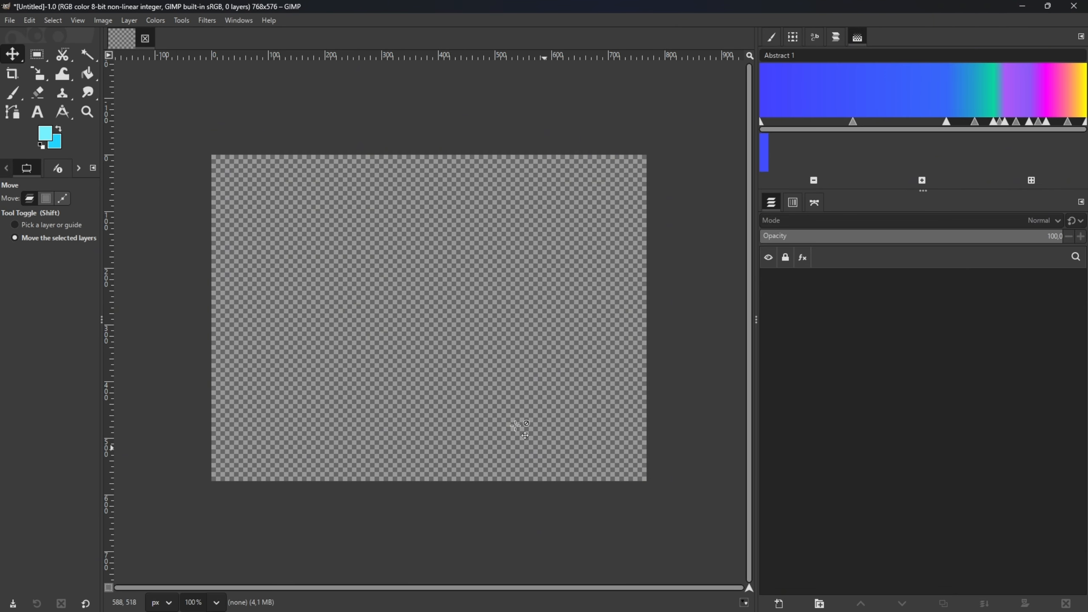
# Step: Make the grid visible on the canvas and enable snapping to the grid
pyautogui.click(79, 21)
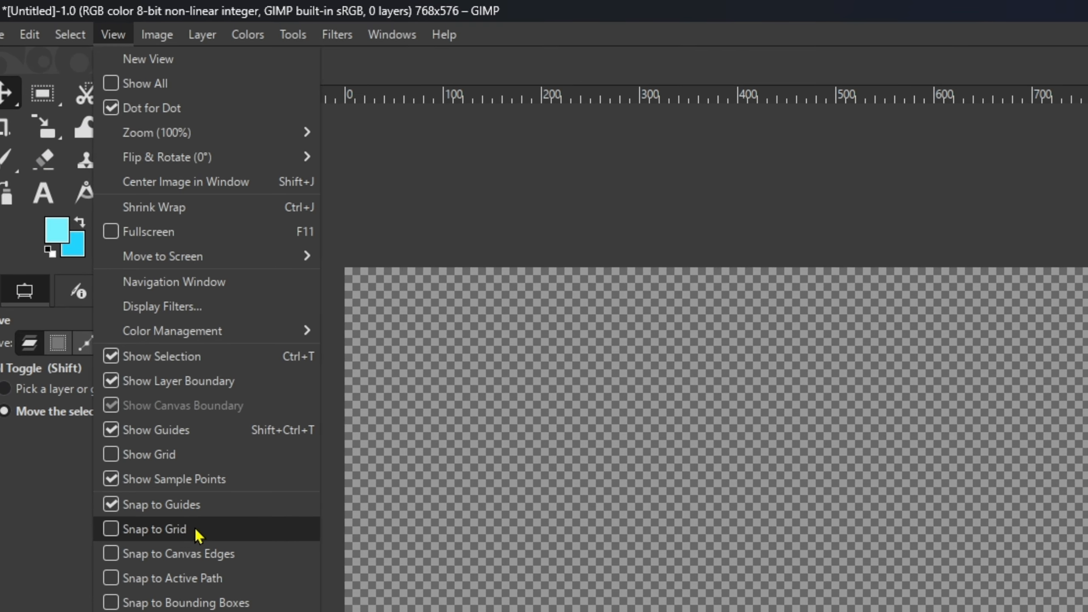
pyautogui.click(124, 455)
pyautogui.click(113, 34)
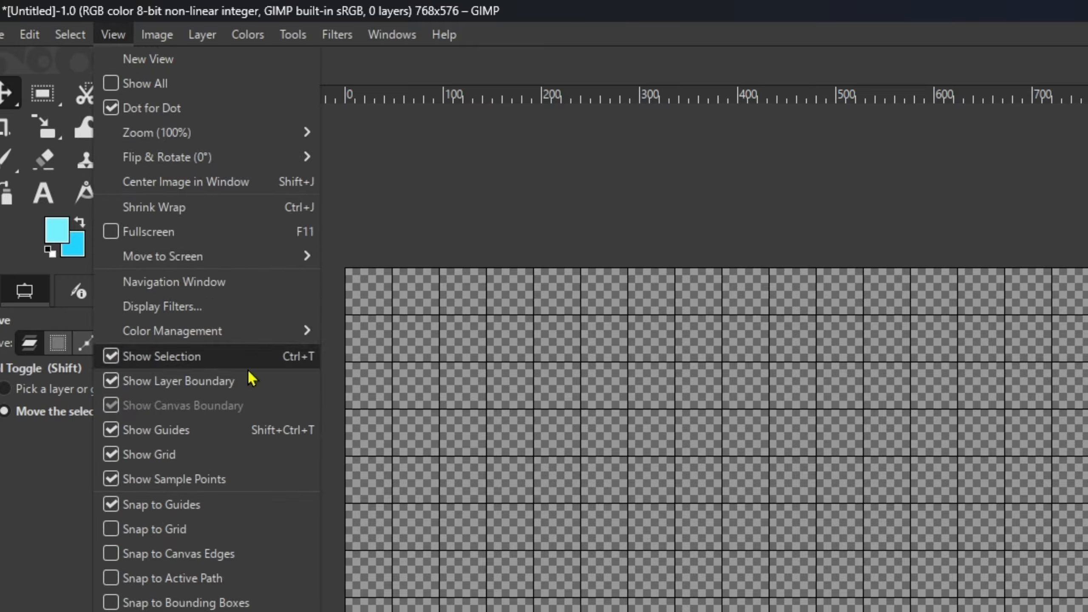
pyautogui.click(152, 530)
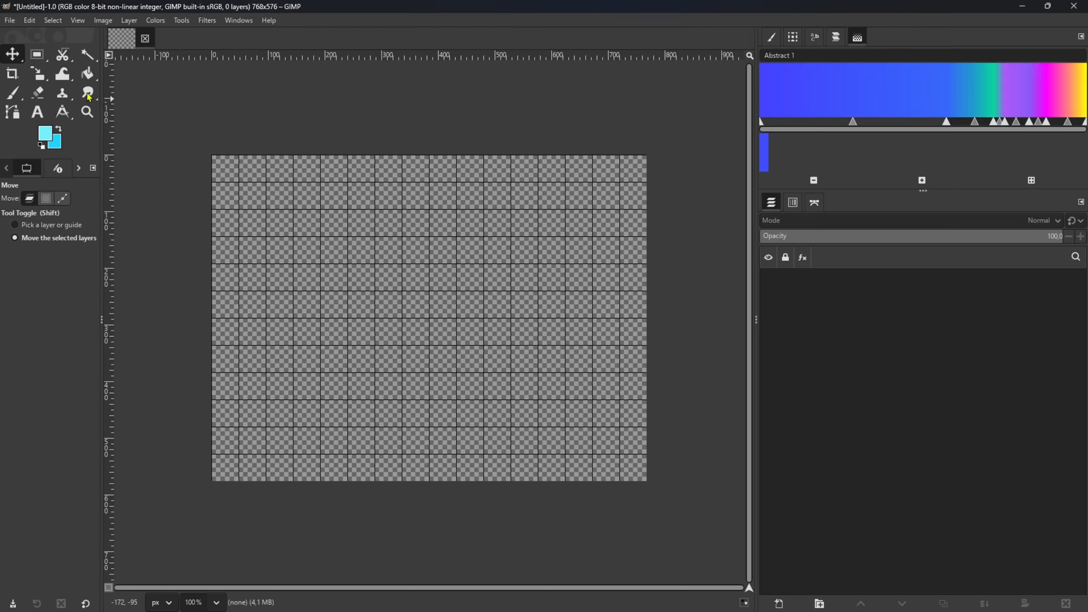
# Step: Switch to File Explorer, open the Tileset_Lab folder in Downloads and display its contents as large thumbnails
pyautogui.click(37, 54)
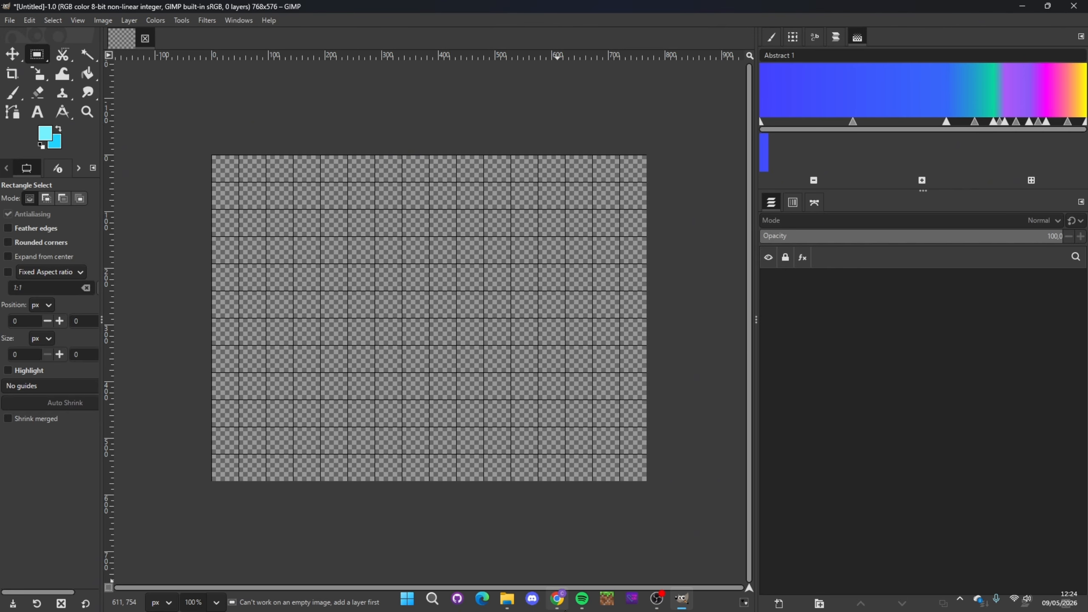
pyautogui.moveTo(507, 605)
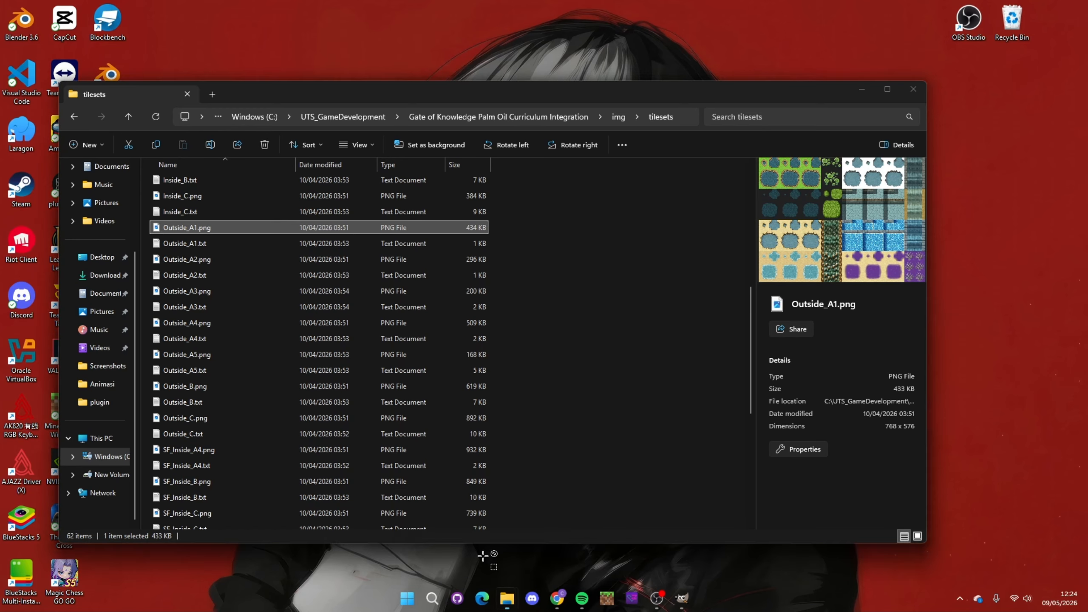
pyautogui.click(454, 545)
pyautogui.click(108, 276)
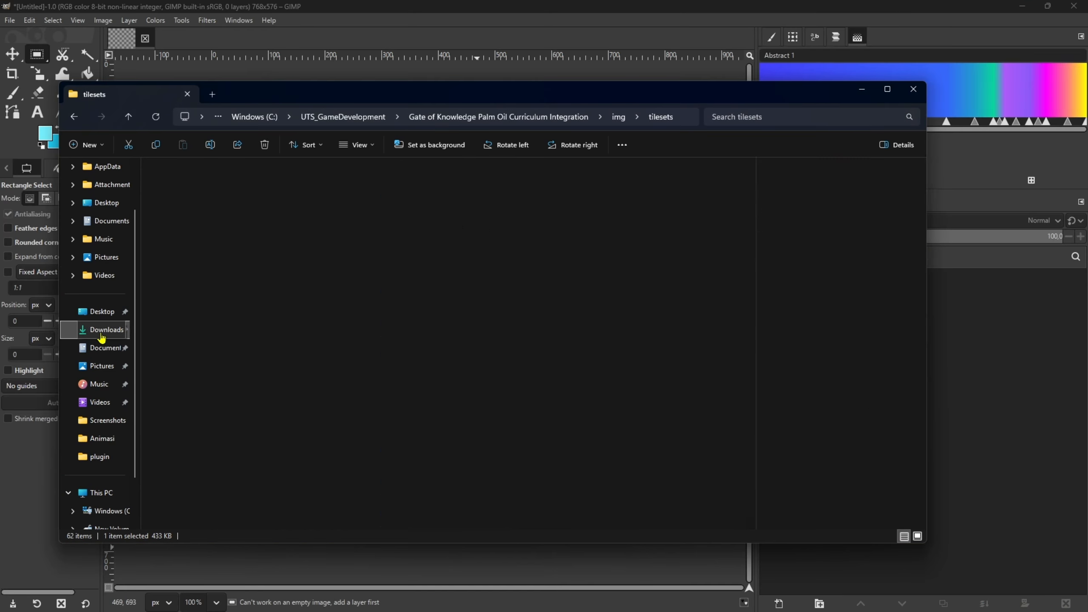
pyautogui.doubleClick(301, 218)
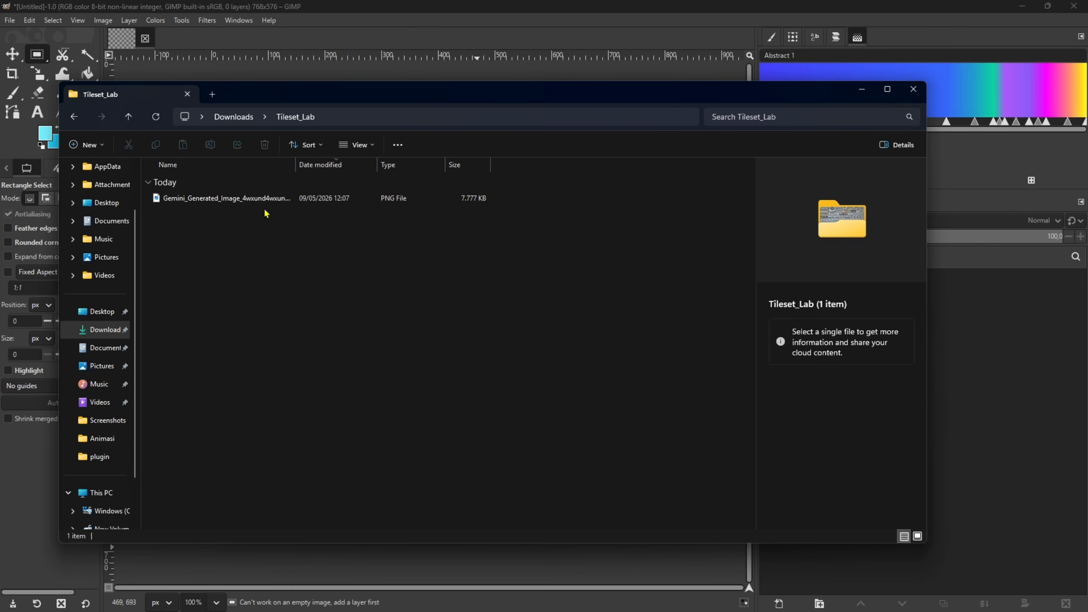
pyautogui.click(357, 145)
pyautogui.click(371, 192)
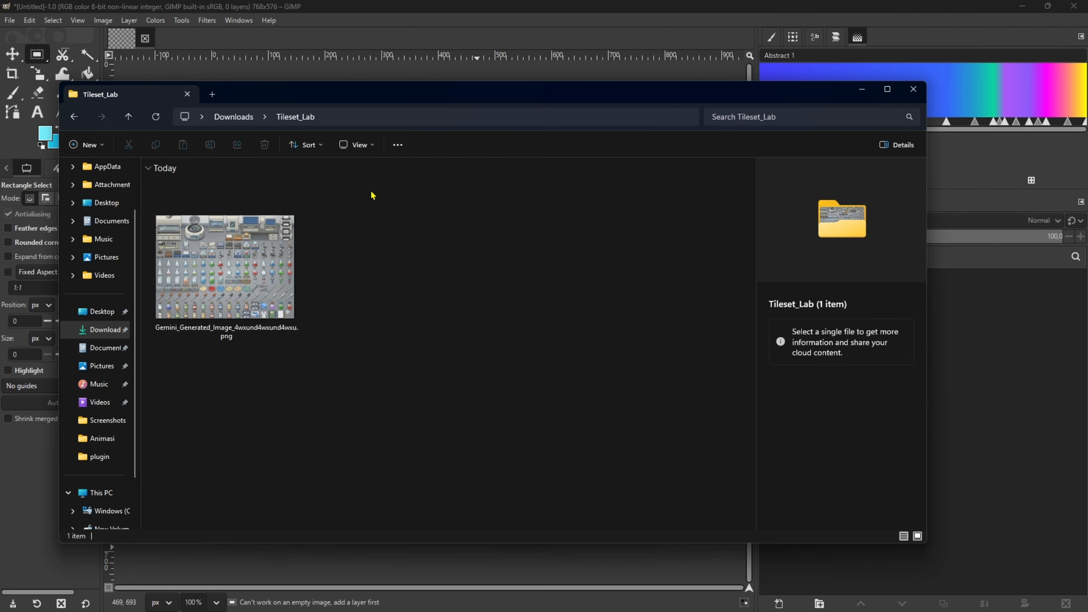
# Step: Open the Gemini_Generated_Image PNG of laboratory equipment in Paint
pyautogui.click(223, 257)
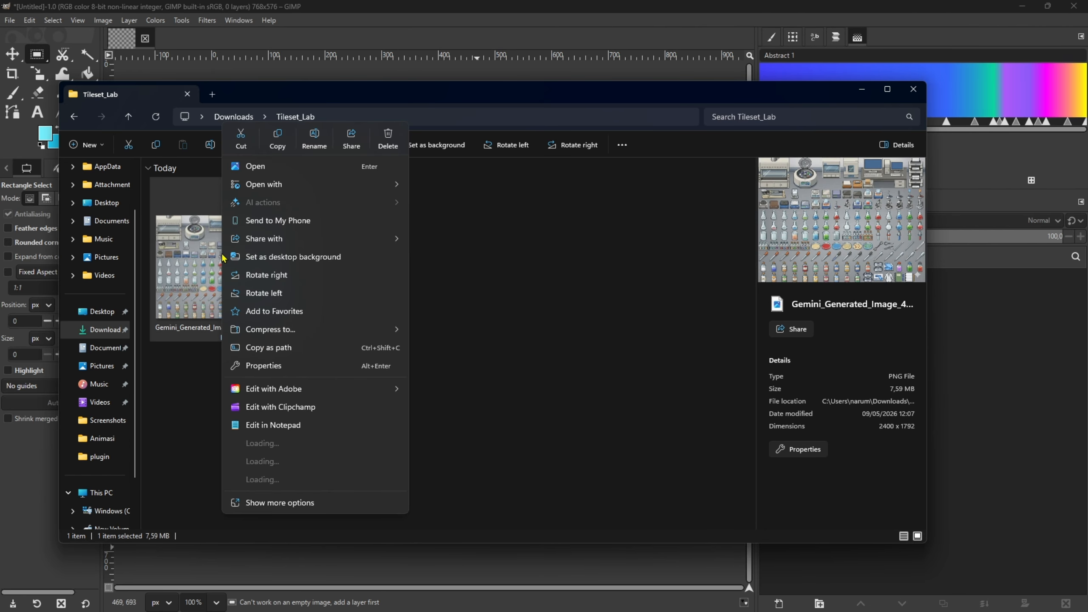
pyautogui.rightClick(224, 257)
pyautogui.moveTo(261, 188)
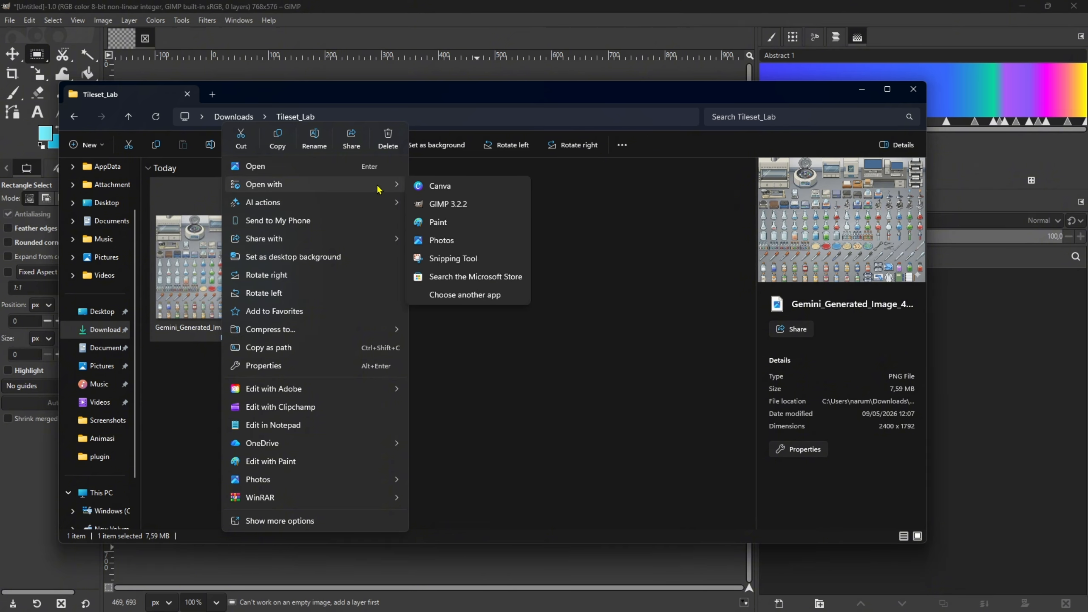
pyautogui.click(438, 222)
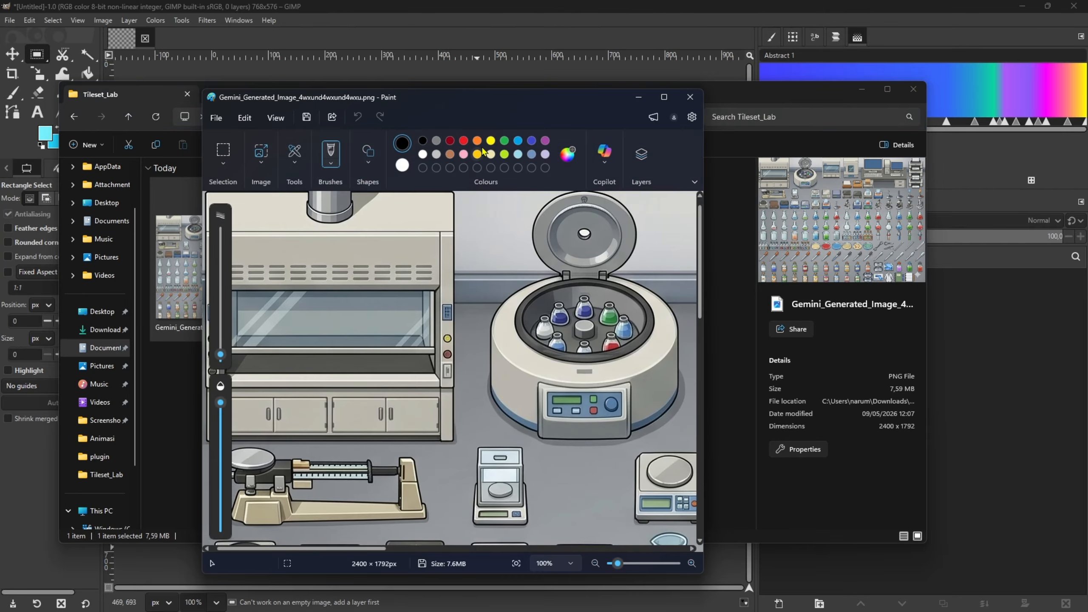
# Step: Arrange the Paint window beside the GIMP canvas and hide the File Explorer window so both images are accessible
pyautogui.scroll(-5, 467, 291)
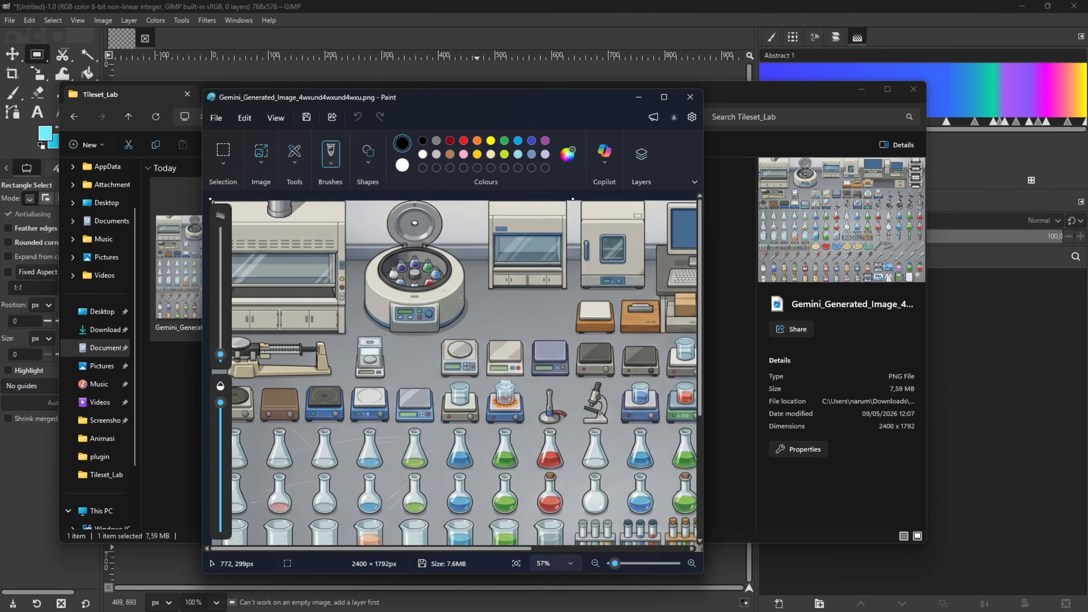
pyautogui.moveTo(533, 101); pyautogui.dragTo(841, 98)
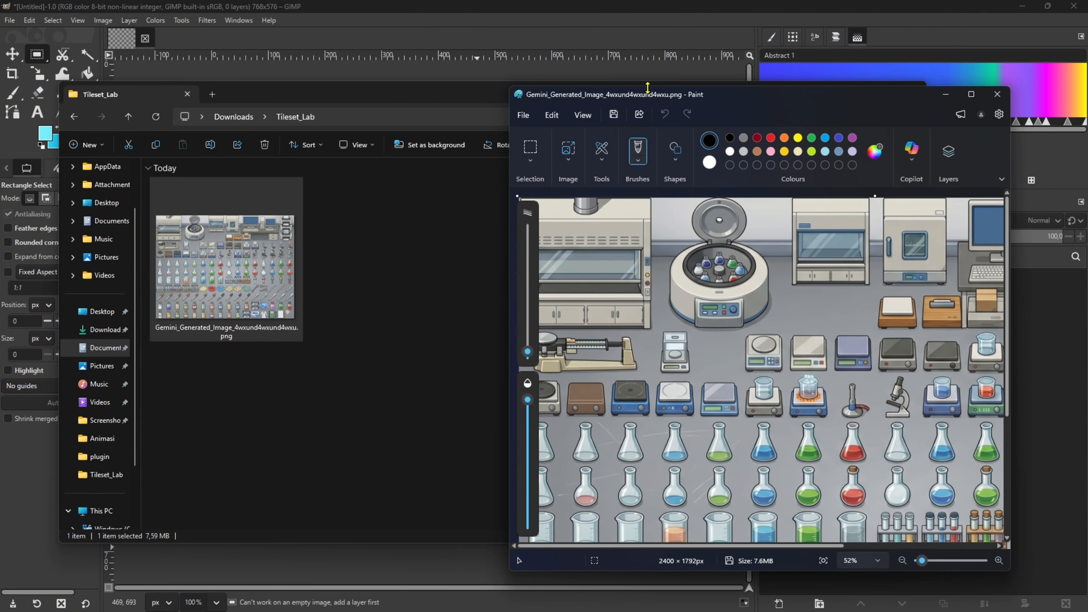
pyautogui.moveTo(439, 95); pyautogui.dragTo(347, 134)
pyautogui.click(820, 126)
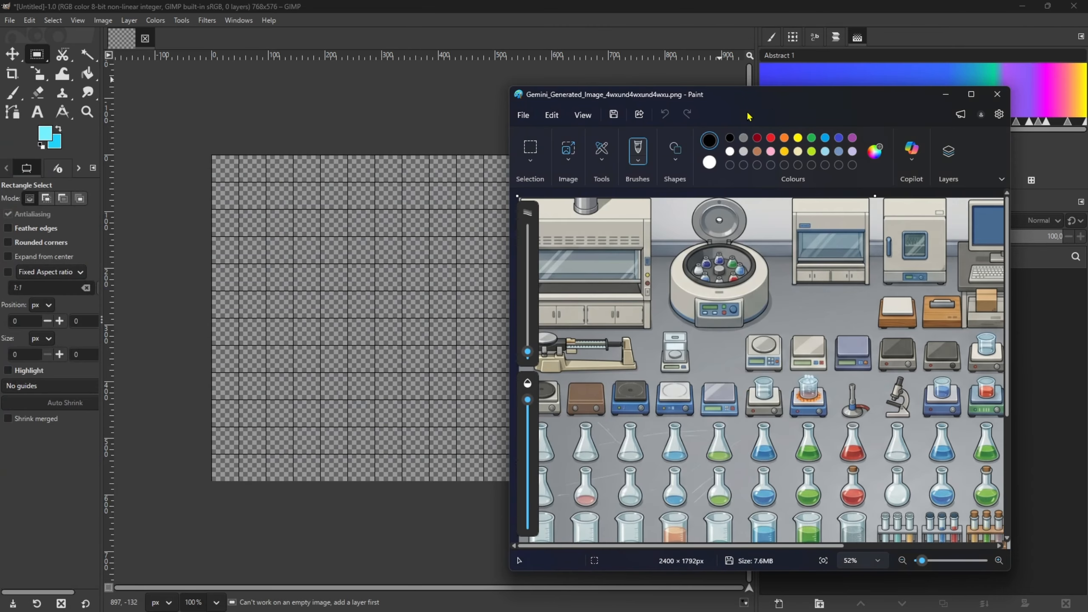
pyautogui.moveTo(769, 101); pyautogui.dragTo(873, 101)
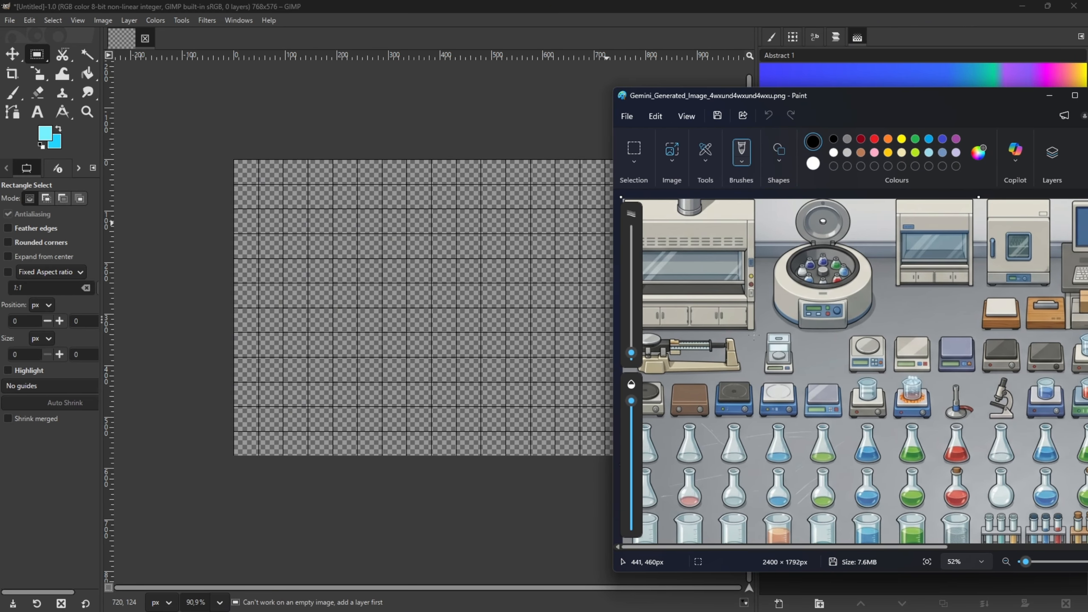
# Step: Cut the small enclosed balance, about 139 × 155 px, from the Paint image and paste it onto the GIMP canvas
pyautogui.click(635, 149)
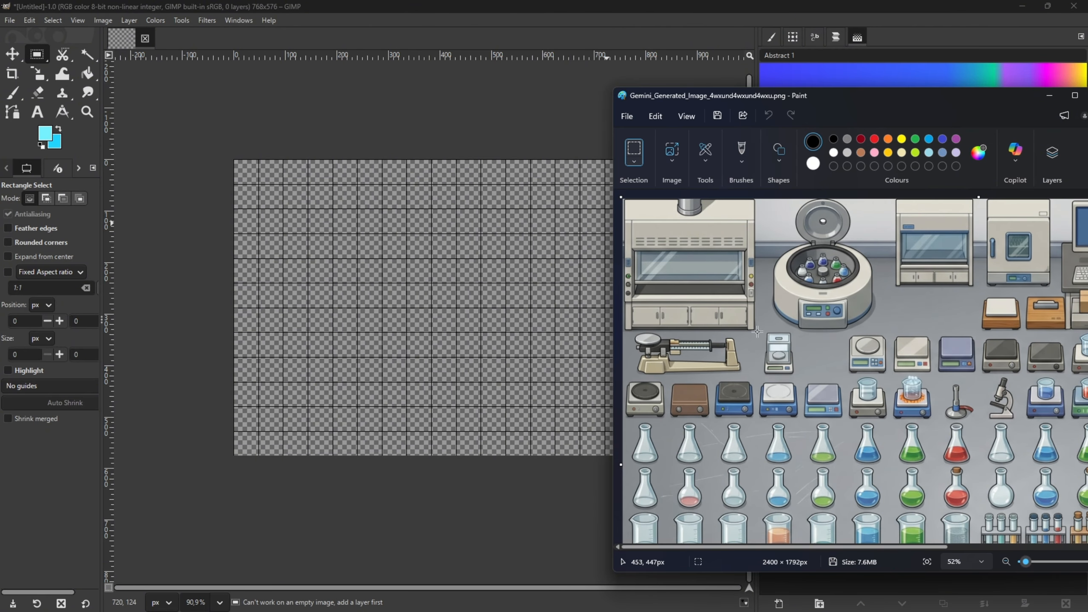
pyautogui.moveTo(758, 330)
pyautogui.mouseDown()
pyautogui.moveTo(807, 383)
pyautogui.moveTo(799, 377)
pyautogui.mouseUp()
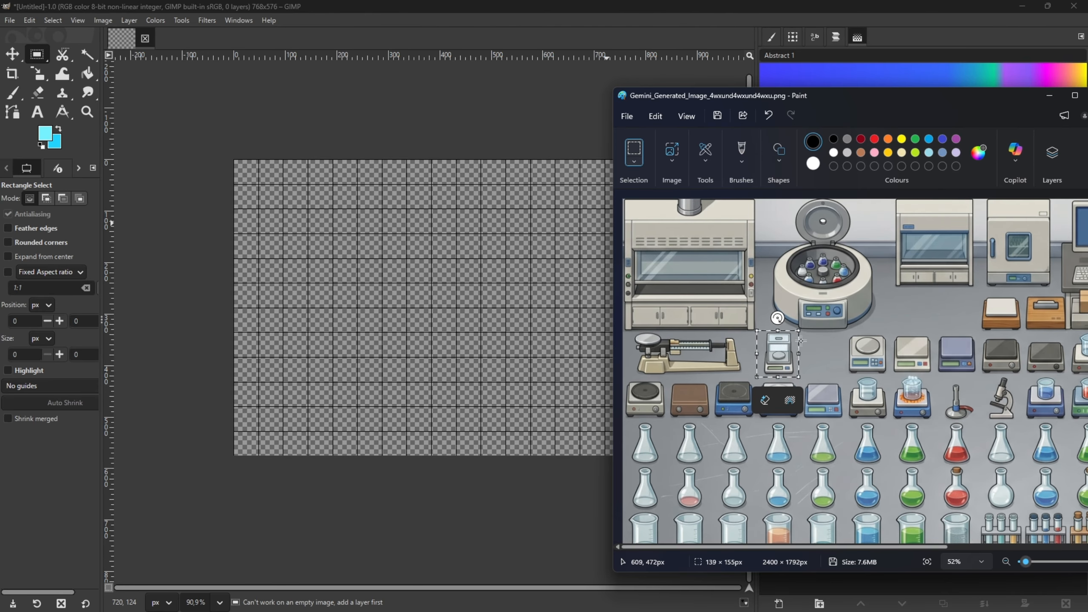
pyautogui.moveTo(759, 340)
pyautogui.mouseDown()
pyautogui.moveTo(751, 315)
pyautogui.moveTo(575, 246)
pyautogui.mouseUp()
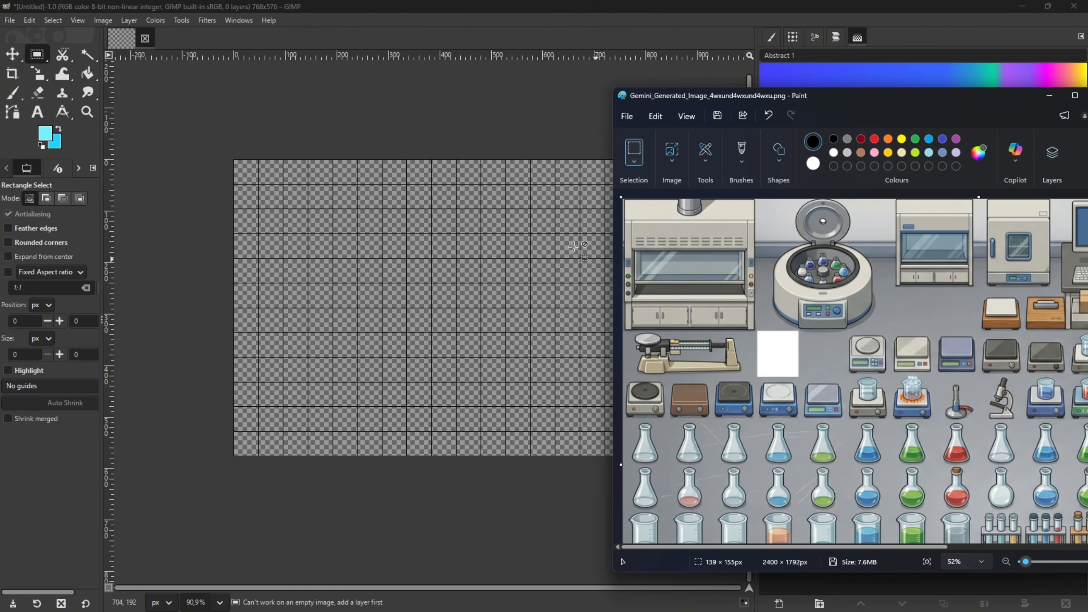
pyautogui.click(315, 171)
pyautogui.hotkey('ctrl', 'v')
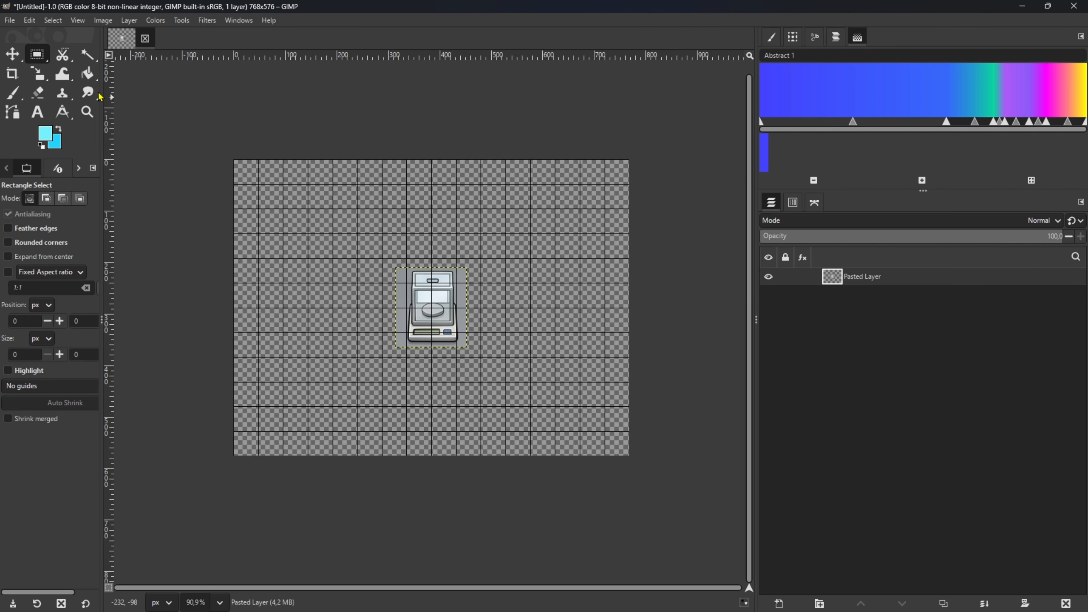
# Step: Remove the pasted balance's grey background using Fuzzy Select and move its layer to the canvas's top-left corner
pyautogui.click(91, 56)
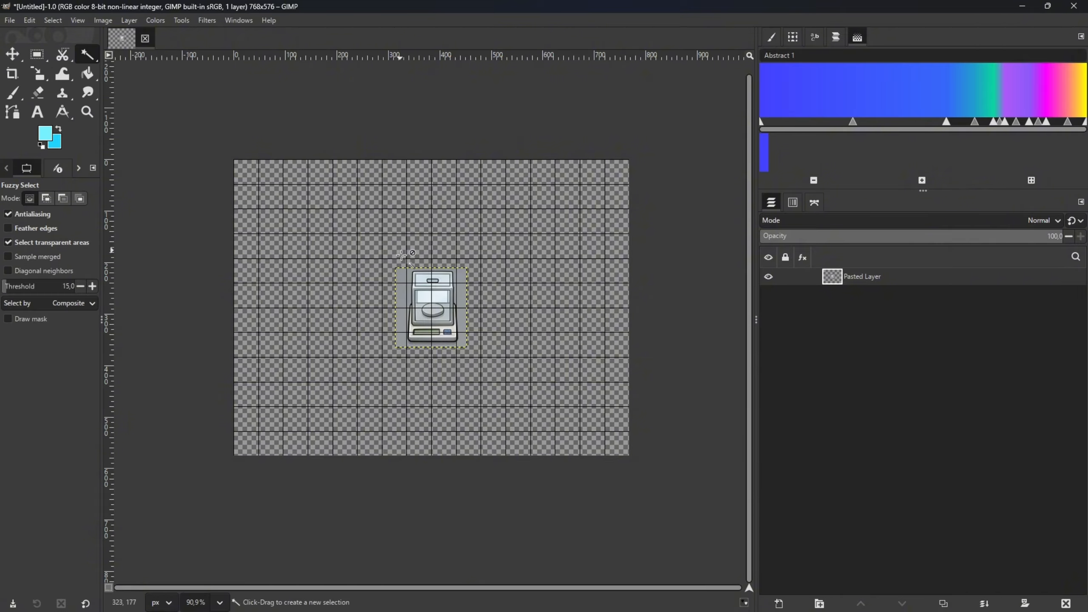
pyautogui.click(401, 296)
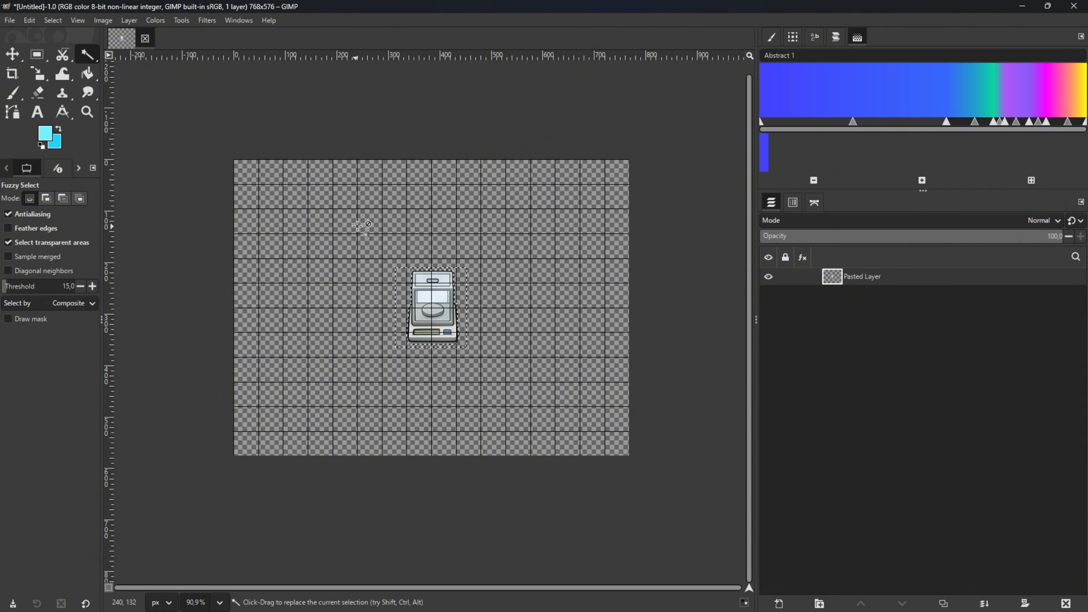
pyautogui.keyDown('ctrl'); pyautogui.scroll(2, 360, 225); pyautogui.keyUp('ctrl')
pyautogui.keyDown('ctrl'); pyautogui.scroll(2, 359, 225); pyautogui.keyUp('ctrl')
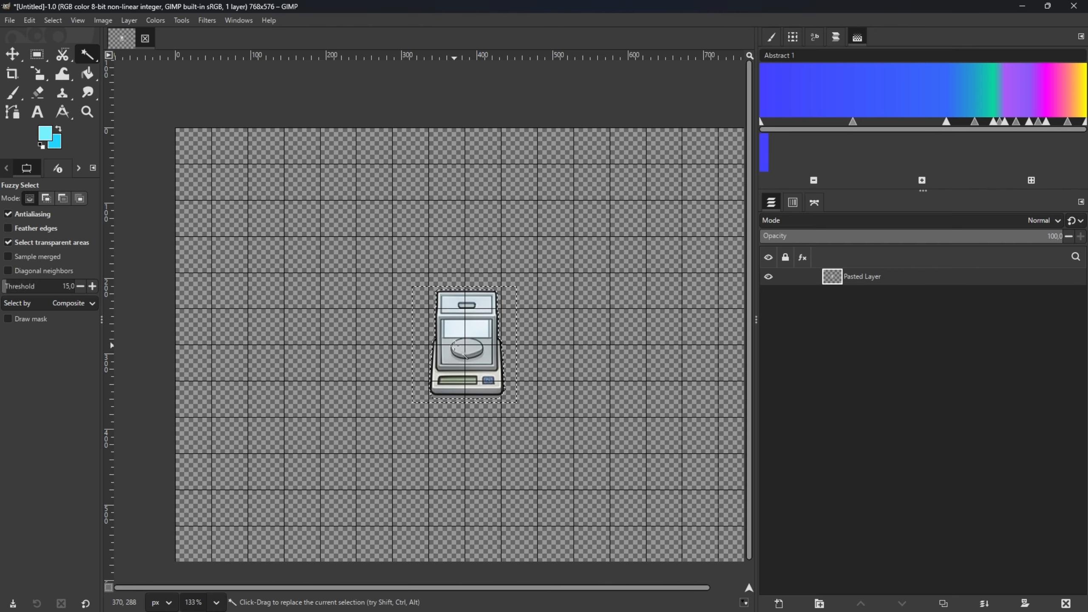
pyautogui.press('m')
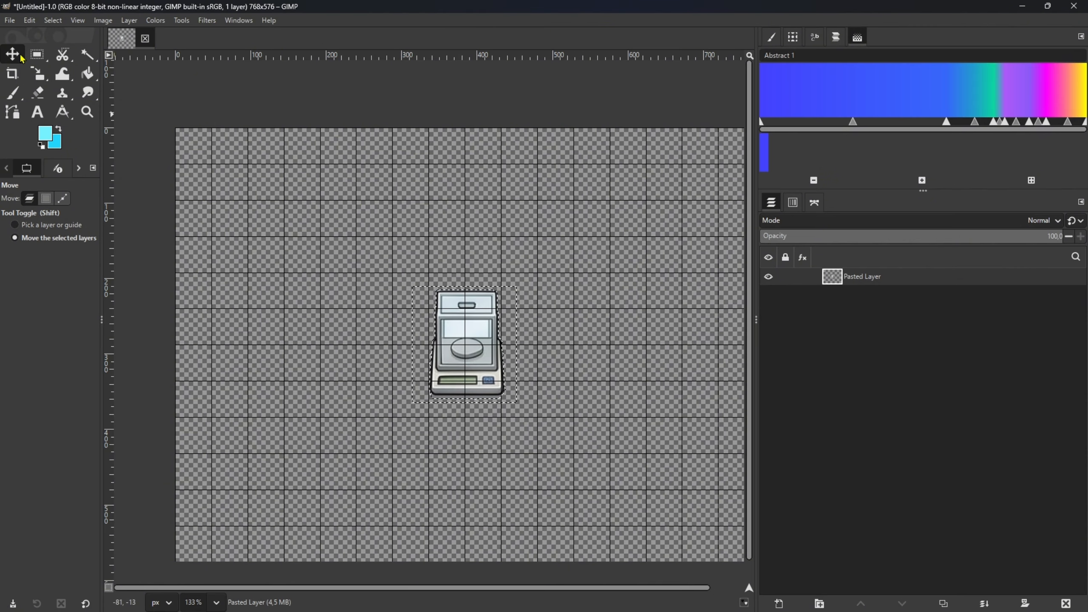
pyautogui.moveTo(465, 322); pyautogui.dragTo(225, 178)
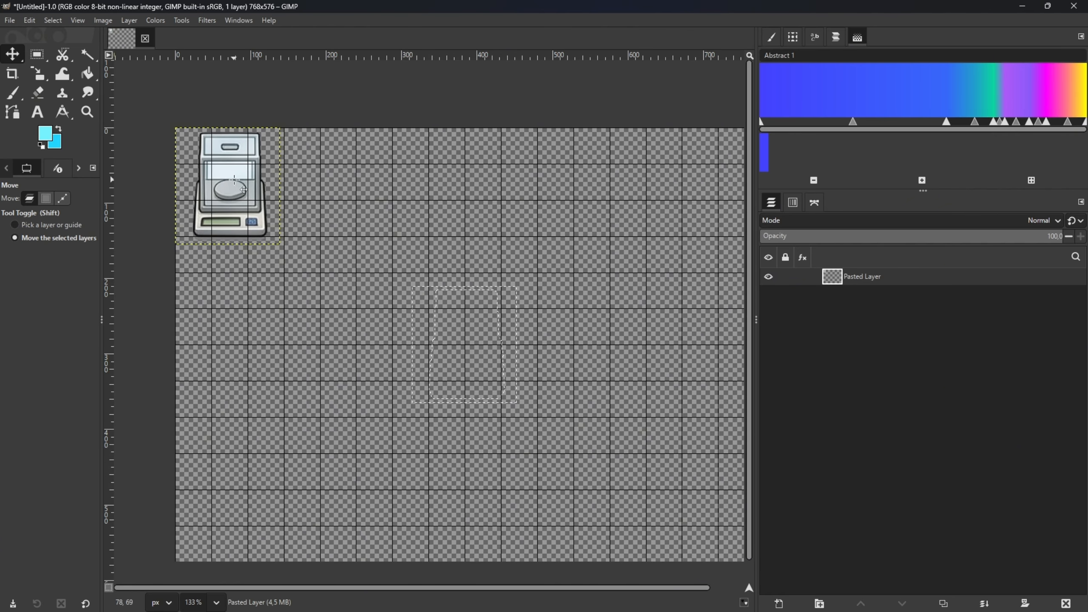
pyautogui.press('shift')
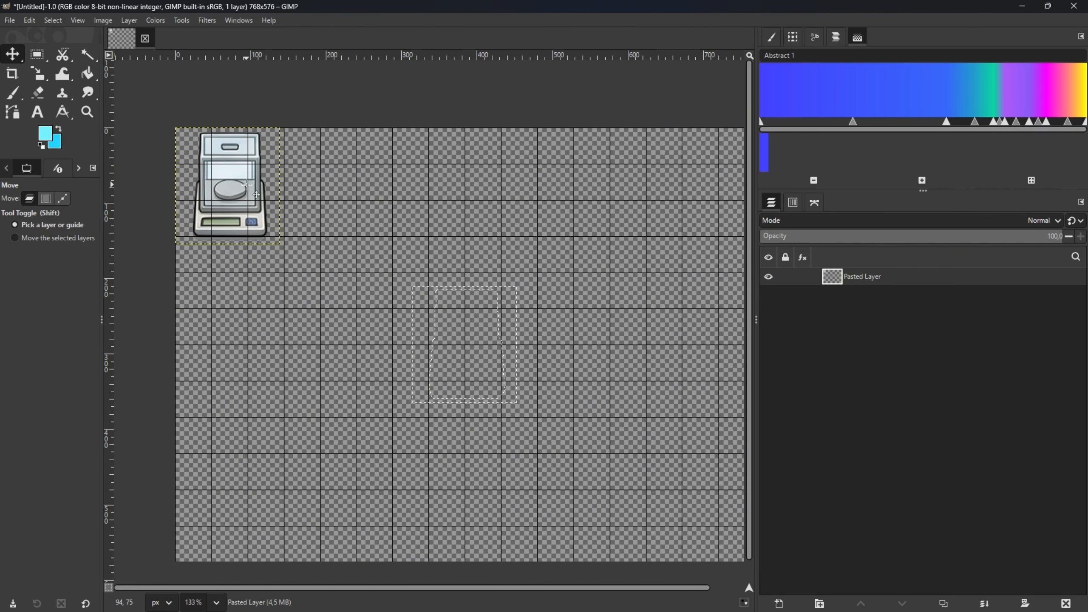
pyautogui.hotkey('shift', 's')
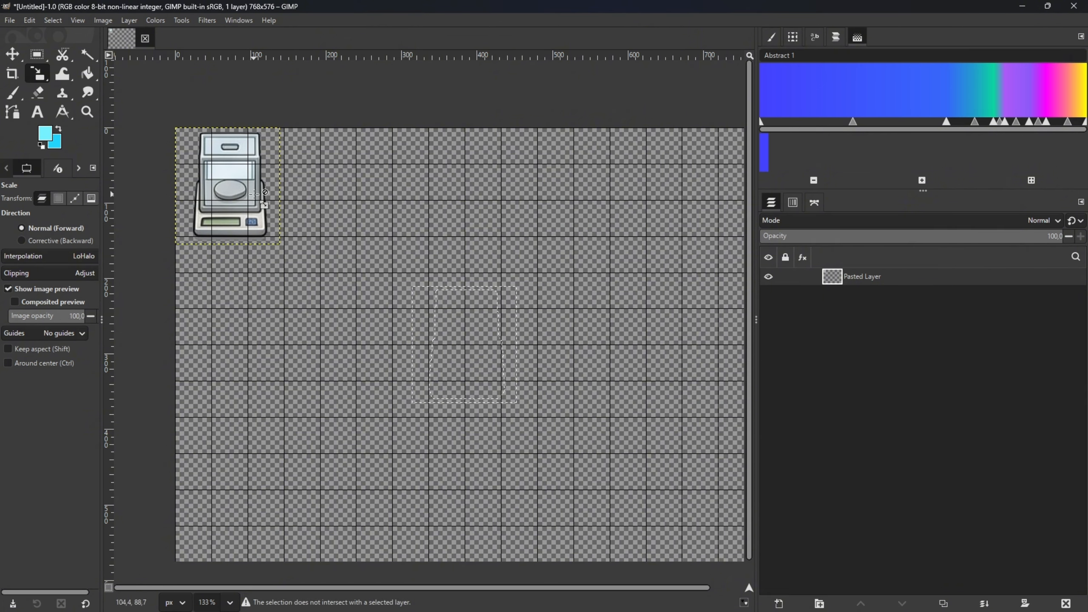
pyautogui.press('m')
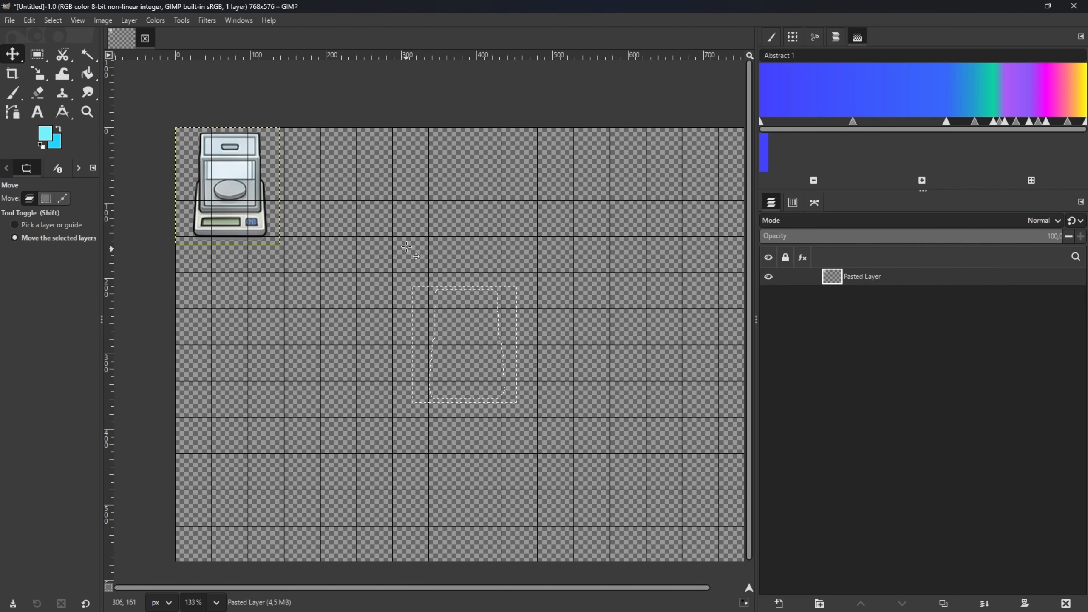
# Step: Clear the selection and scale the balance layer proportionally to about 45 × 51 px in the first grid cell
pyautogui.hotkey('ctrl', 'shift')
pyautogui.press('shift')
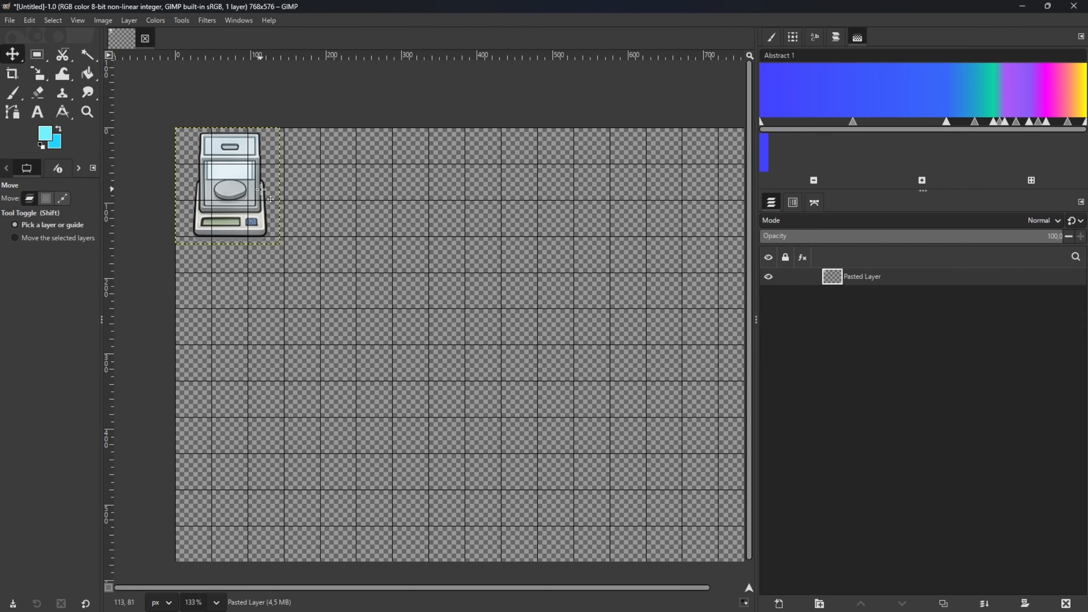
pyautogui.hotkey('shift', 's')
pyautogui.click(270, 200)
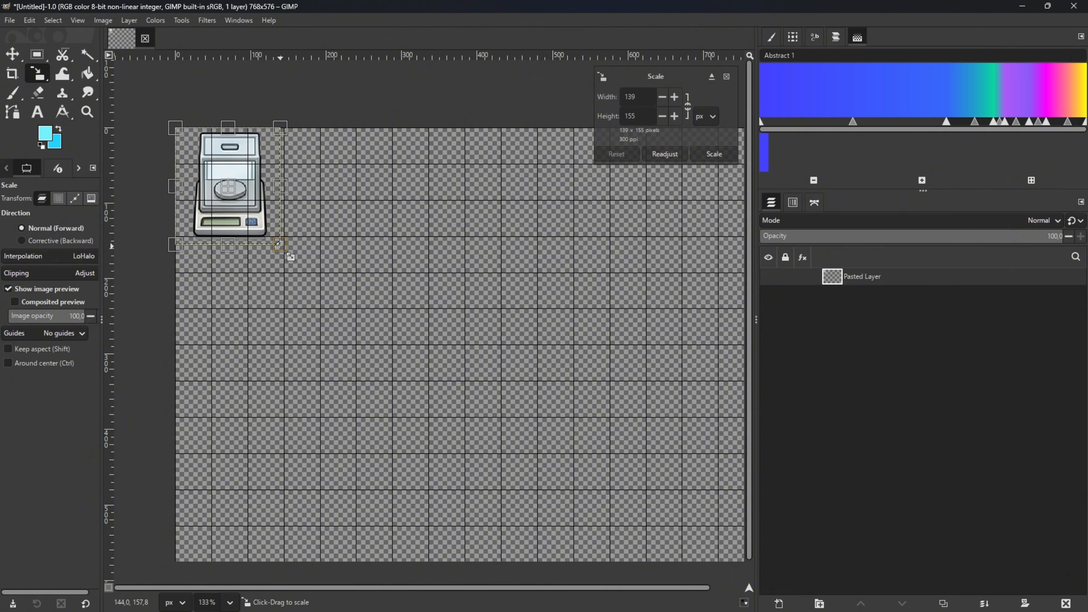
pyautogui.moveTo(289, 256); pyautogui.dragTo(230, 178)
pyautogui.press('shift')
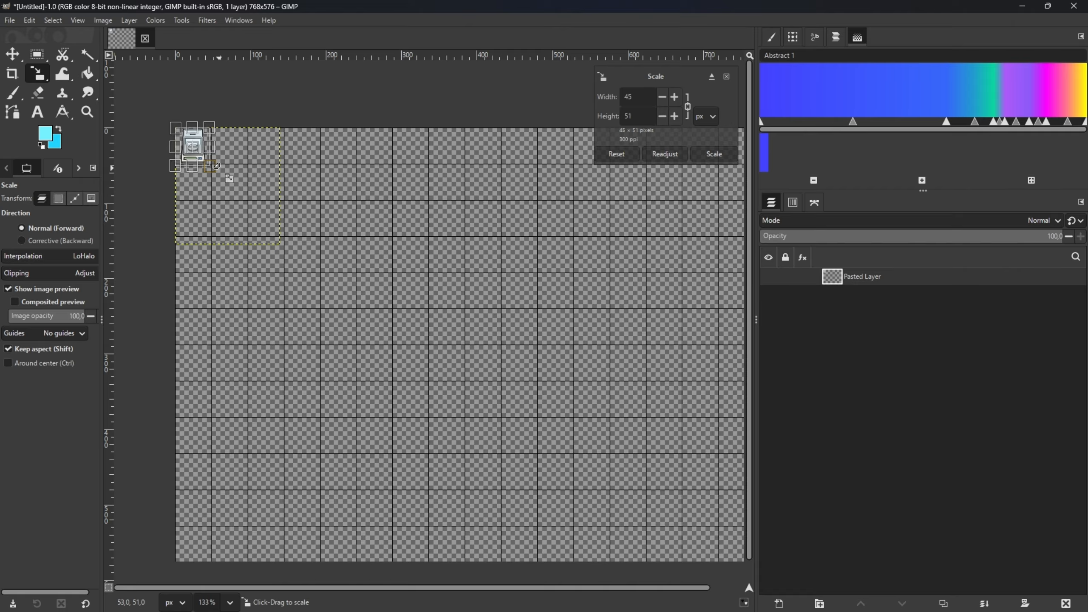
pyautogui.press('shift')
pyautogui.press('Return')
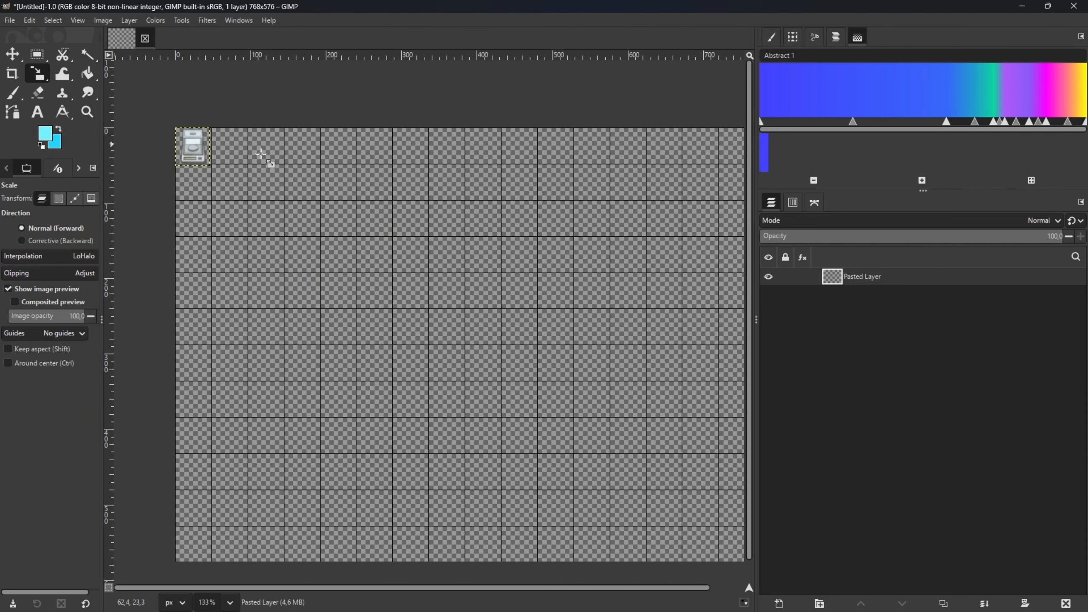
pyautogui.scroll(-1, 267, 196)
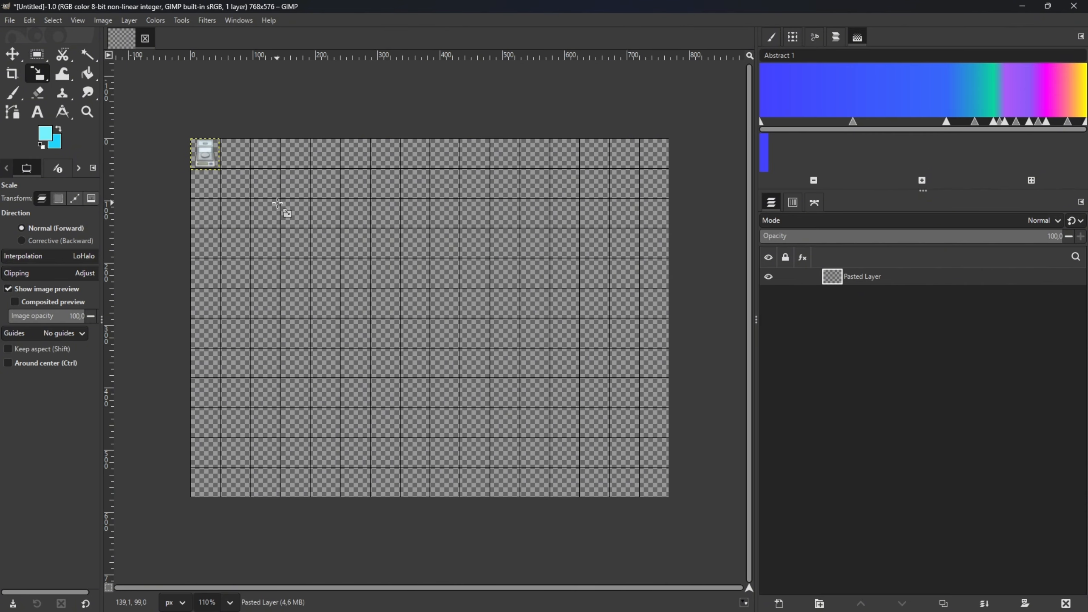
pyautogui.scroll(1, 292, 208)
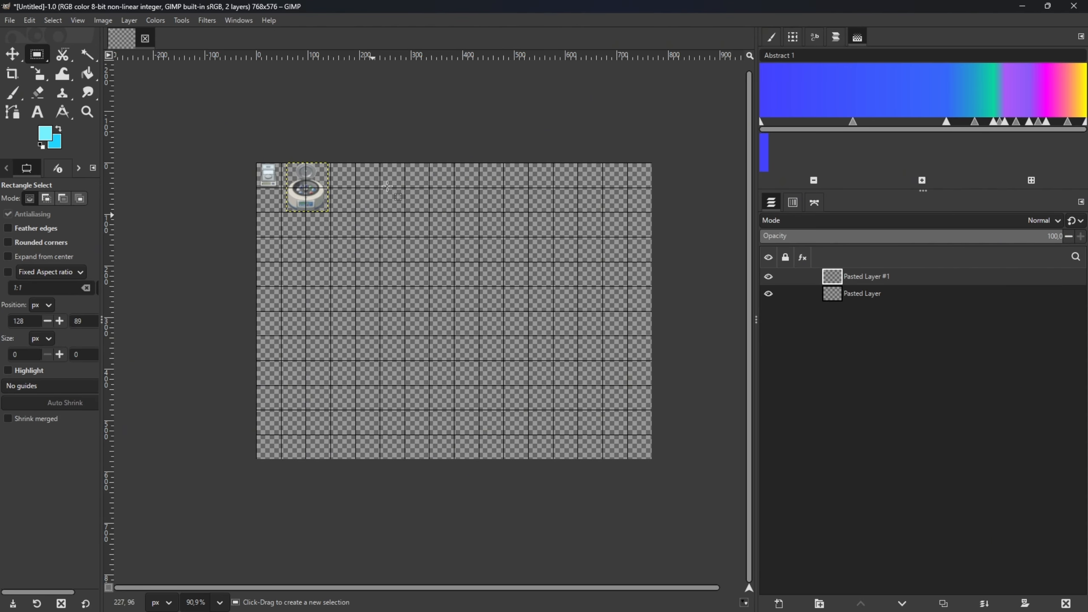
pyautogui.click(442, 120)
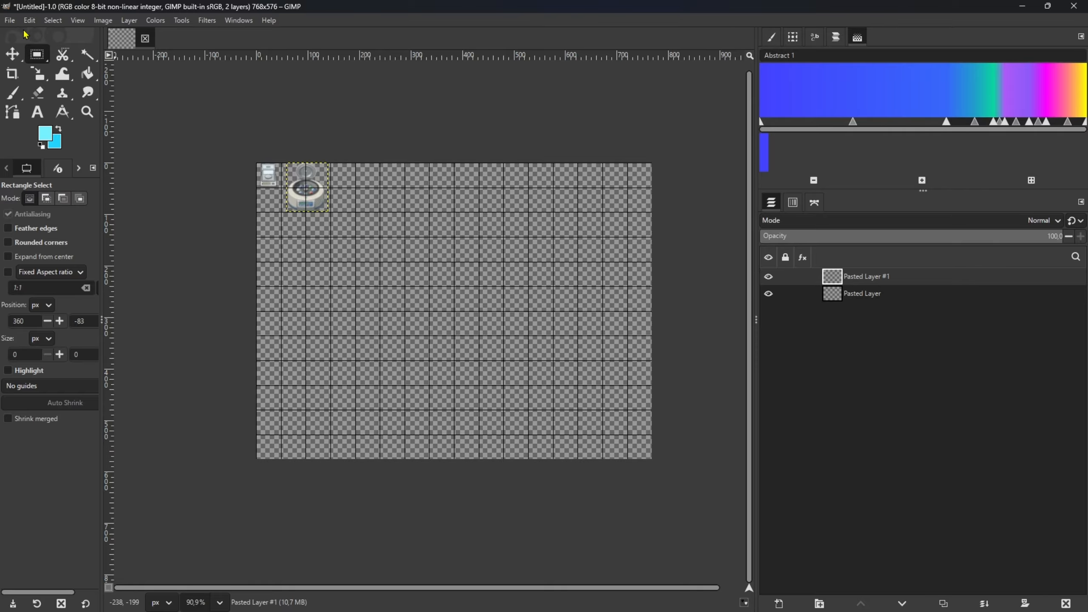
# Step: Start exporting the image into the img/tilesets folder of the Gate of Knowledge Palm Oil Curriculum Integration project under UTS_GameDevelopment on drive C
pyautogui.click(9, 20)
pyautogui.moveTo(29, 20)
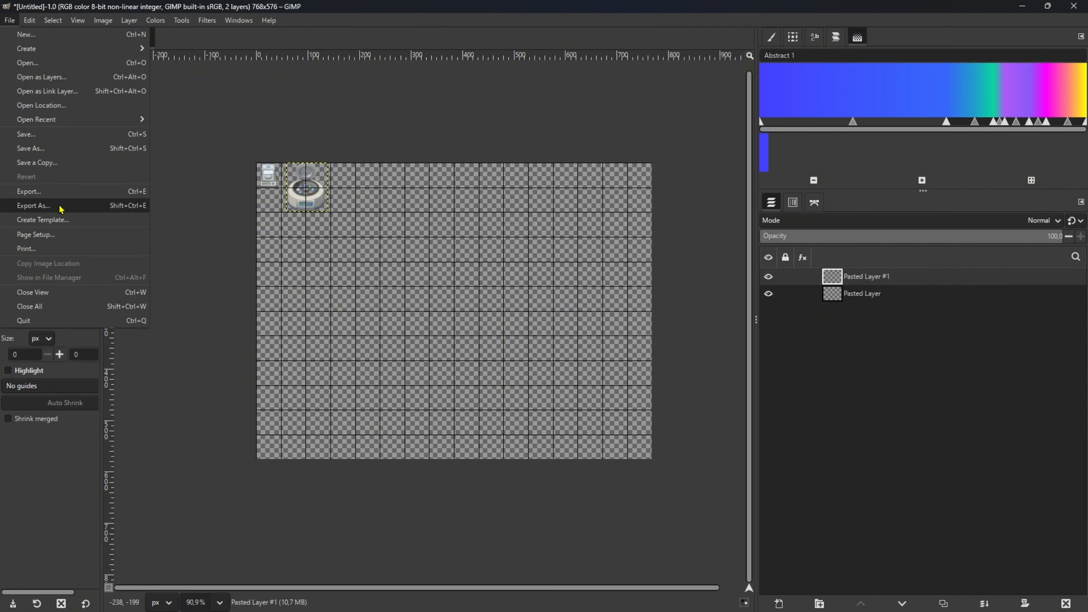
pyautogui.click(34, 205)
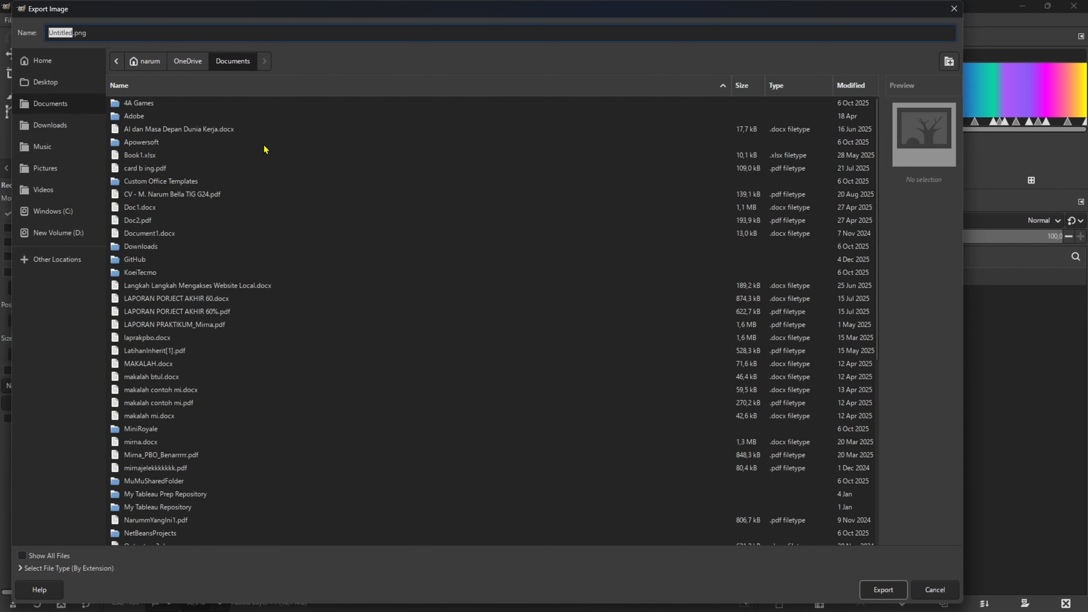
pyautogui.click(64, 215)
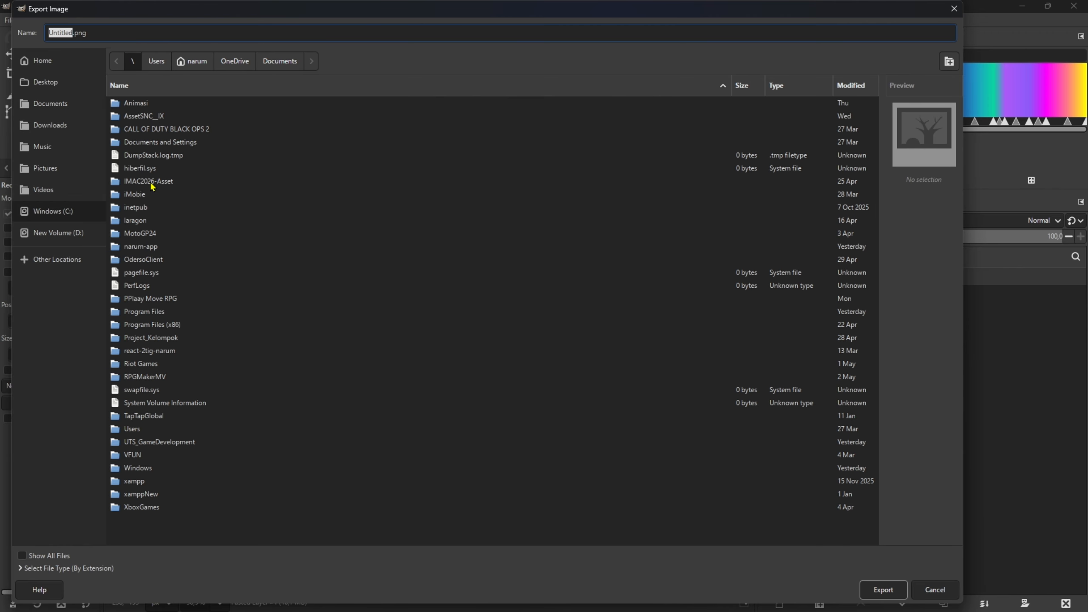
pyautogui.doubleClick(151, 442)
pyautogui.doubleClick(171, 104)
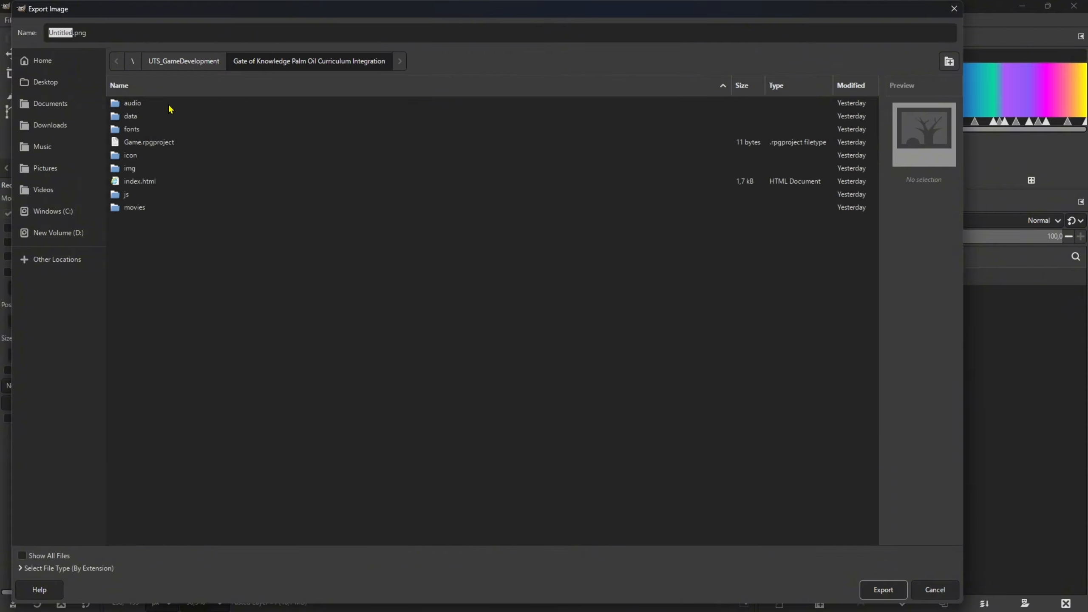
pyautogui.doubleClick(143, 170)
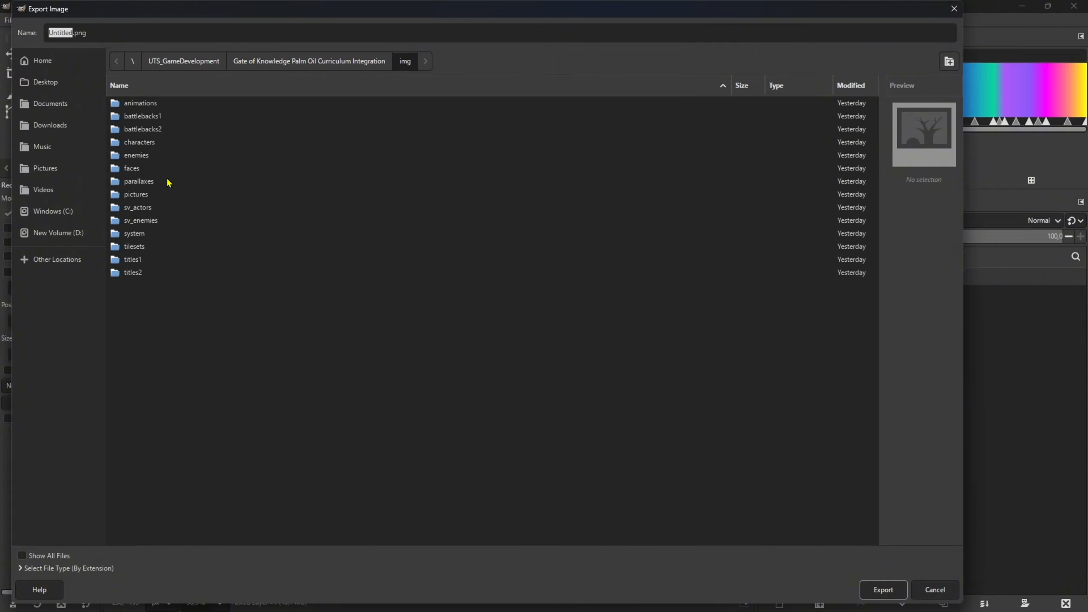
pyautogui.doubleClick(138, 248)
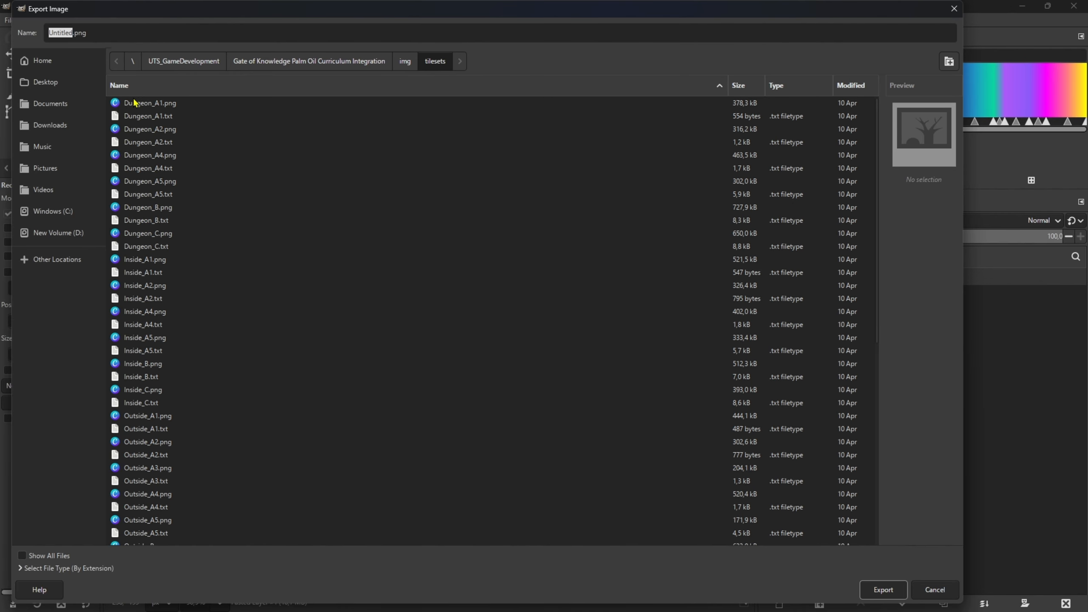
# Step: Name the export Lab01.png and export it with the default PNG options
pyautogui.click(72, 34)
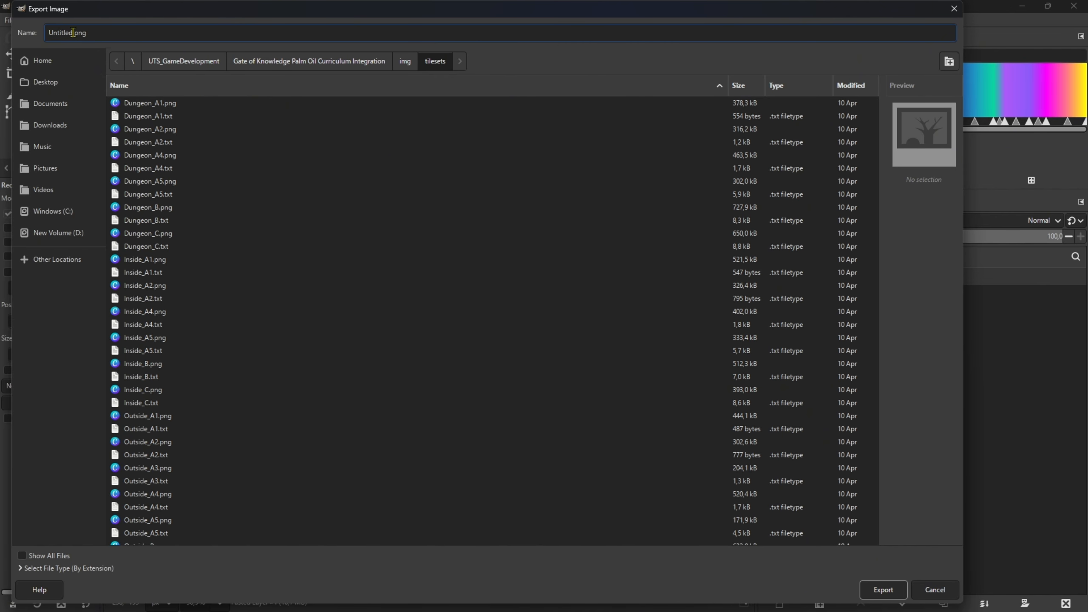
pyautogui.moveTo(72, 33); pyautogui.dragTo(44, 29)
pyautogui.click(73, 34)
pyautogui.write('Lab01')
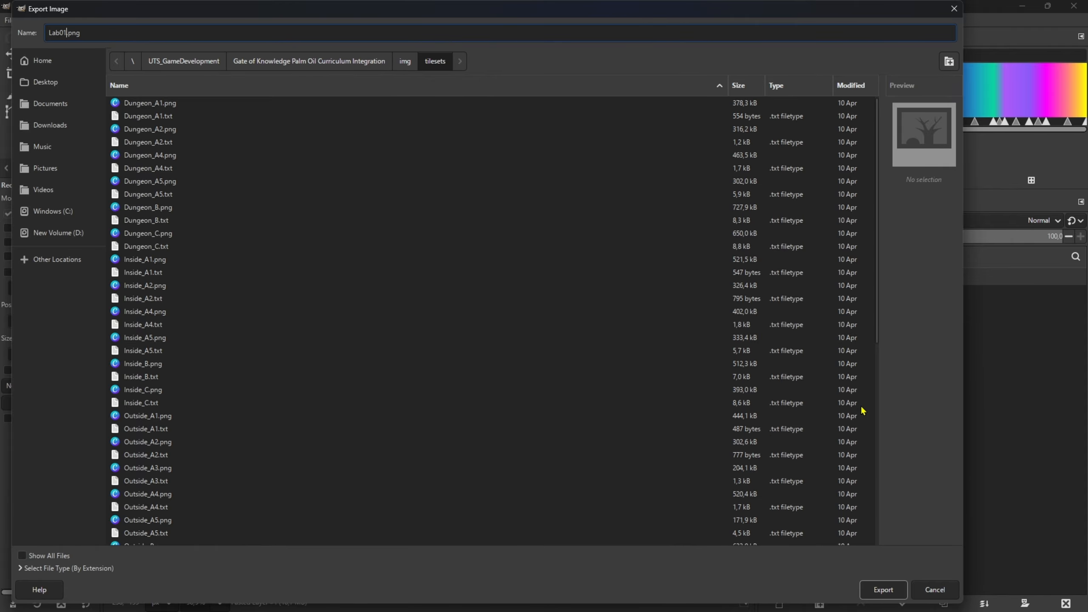
pyautogui.scroll(-3, 716, 364)
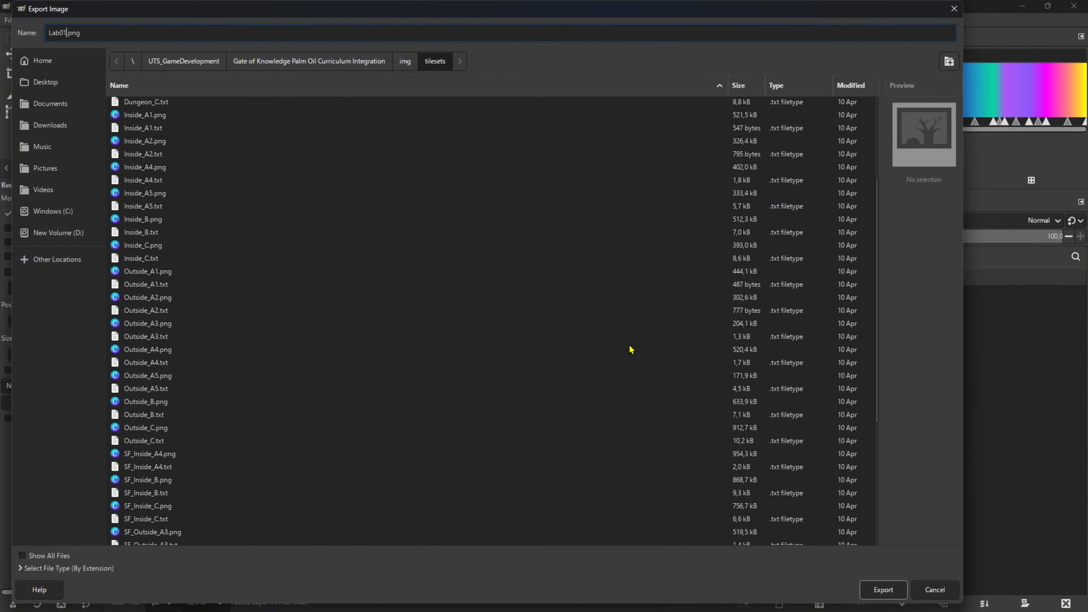
pyautogui.scroll(-5, 405, 273)
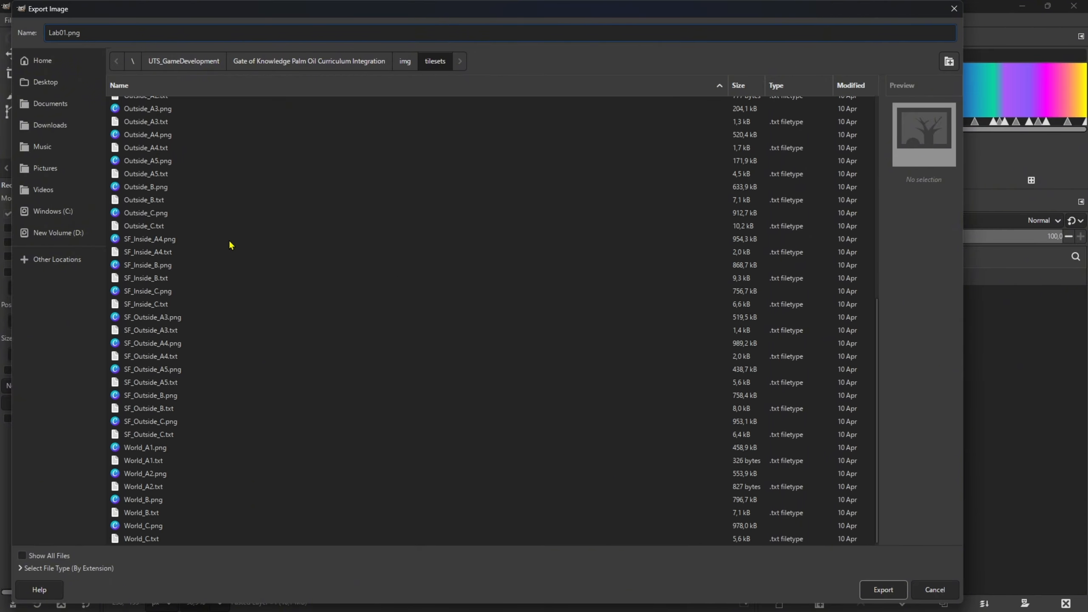
pyautogui.click(883, 590)
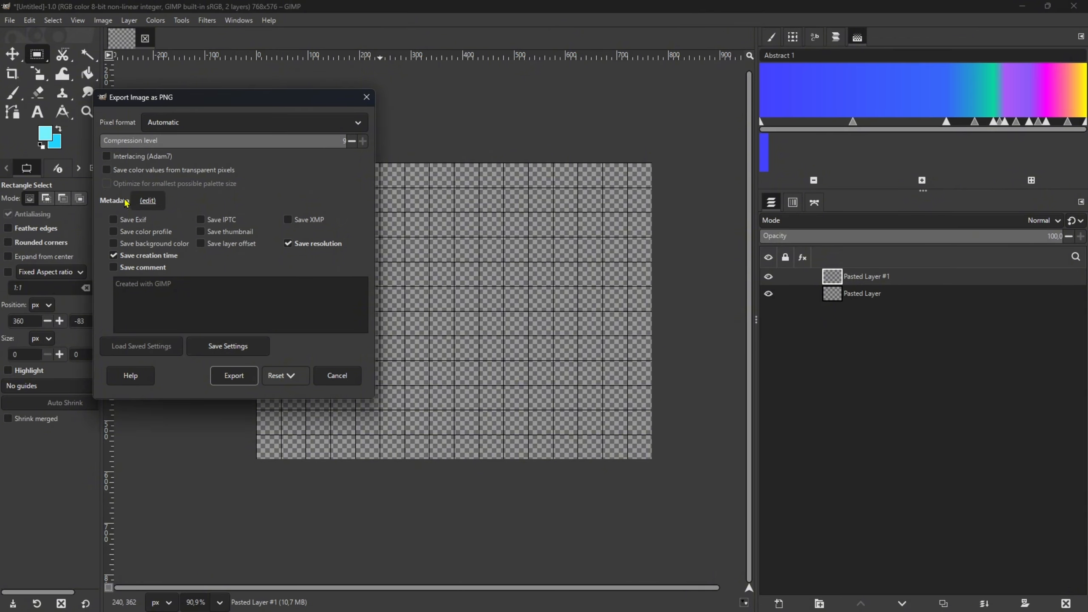
pyautogui.click(242, 375)
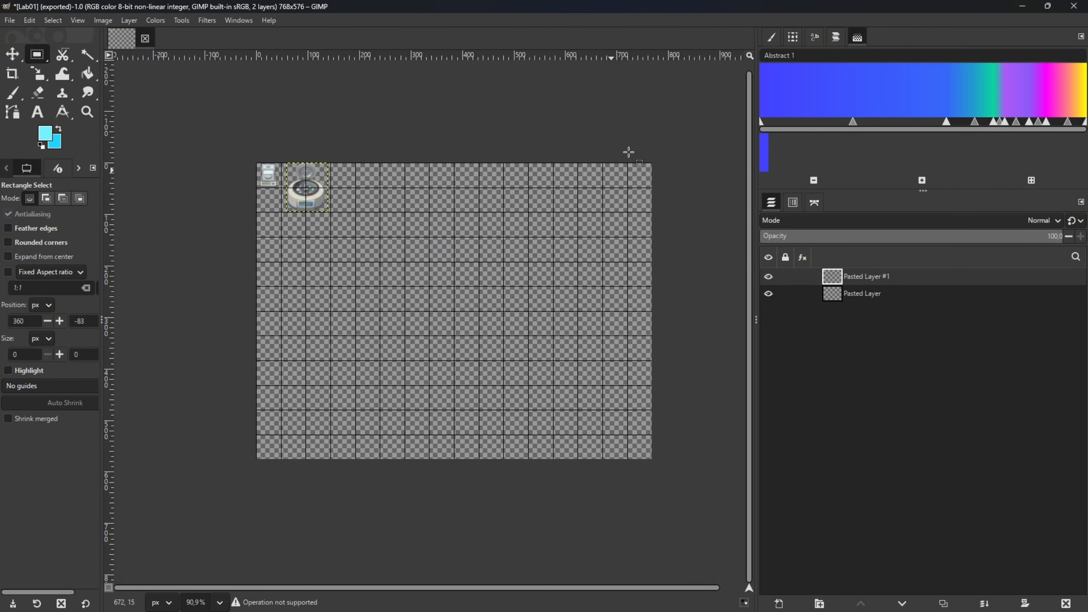
# Step: Minimize GIMP and Paint and switch to RPG Maker MV with the palm oil curriculum project
pyautogui.click(1028, 6)
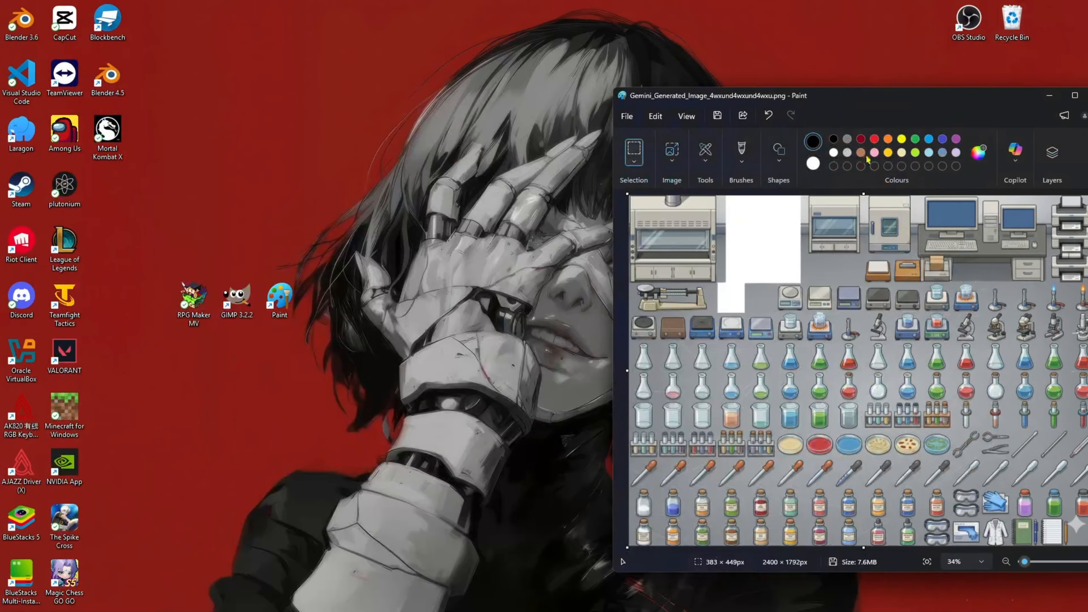
pyautogui.moveTo(936, 110); pyautogui.dragTo(936, 138)
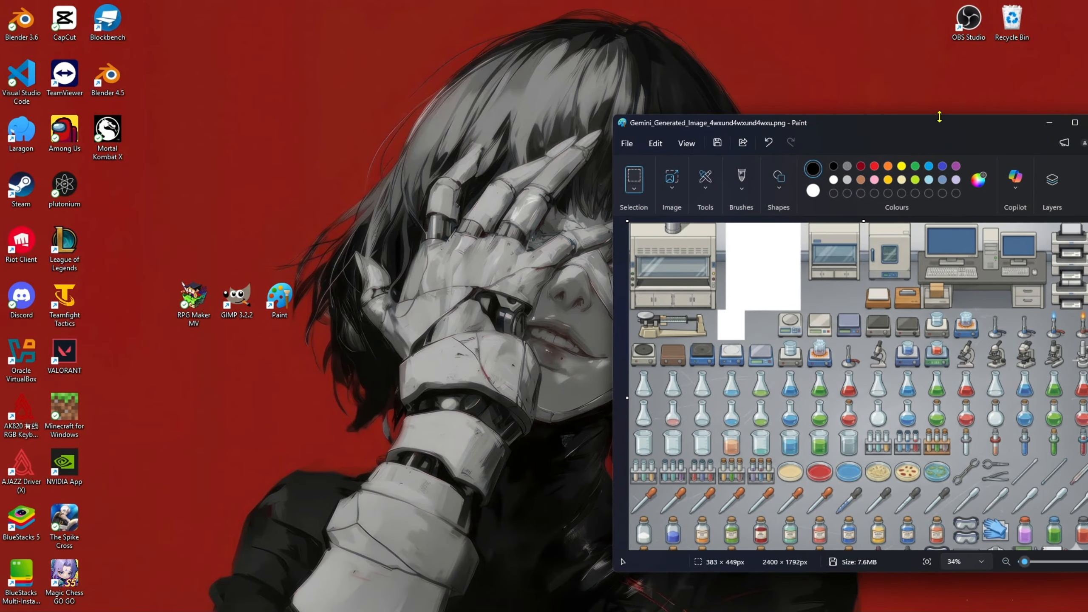
pyautogui.click(1050, 122)
pyautogui.doubleClick(200, 309)
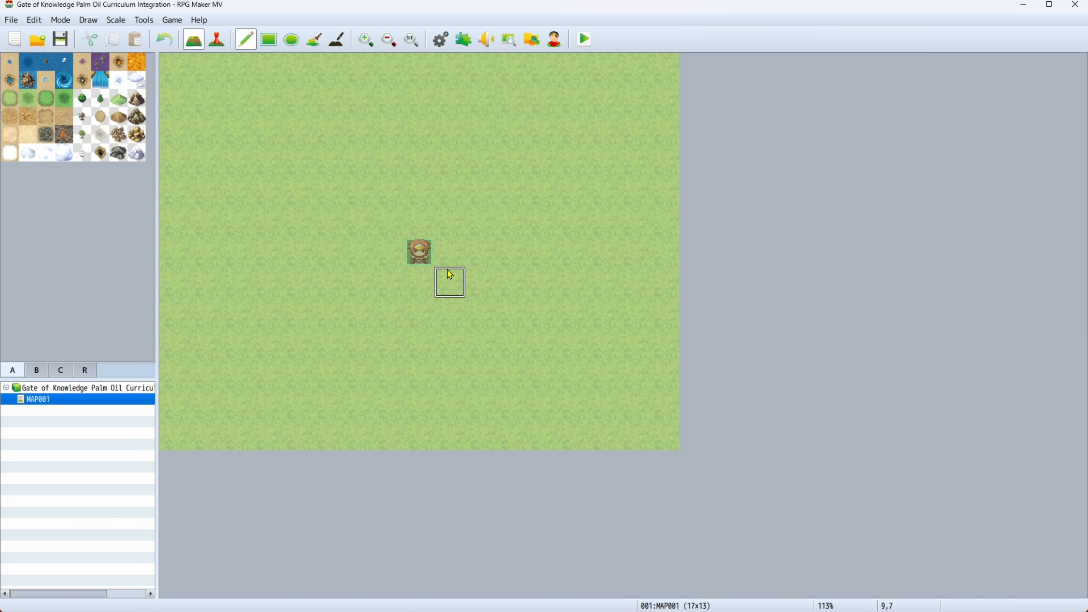
pyautogui.scroll(2, 512, 304)
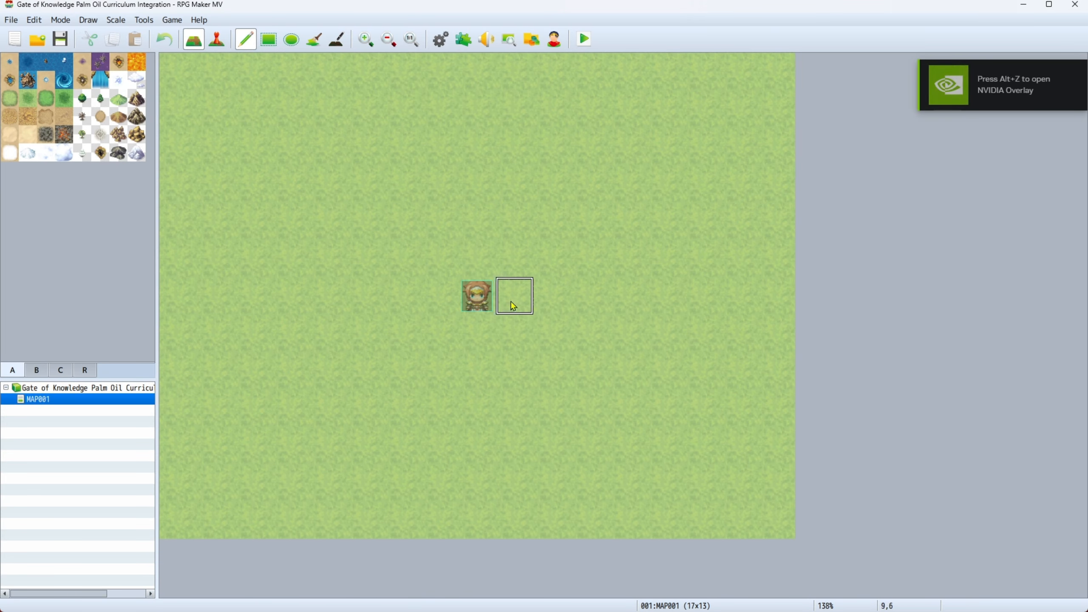
# Step: Raise the maximum number of tilesets in the project database to 10
pyautogui.click(440, 39)
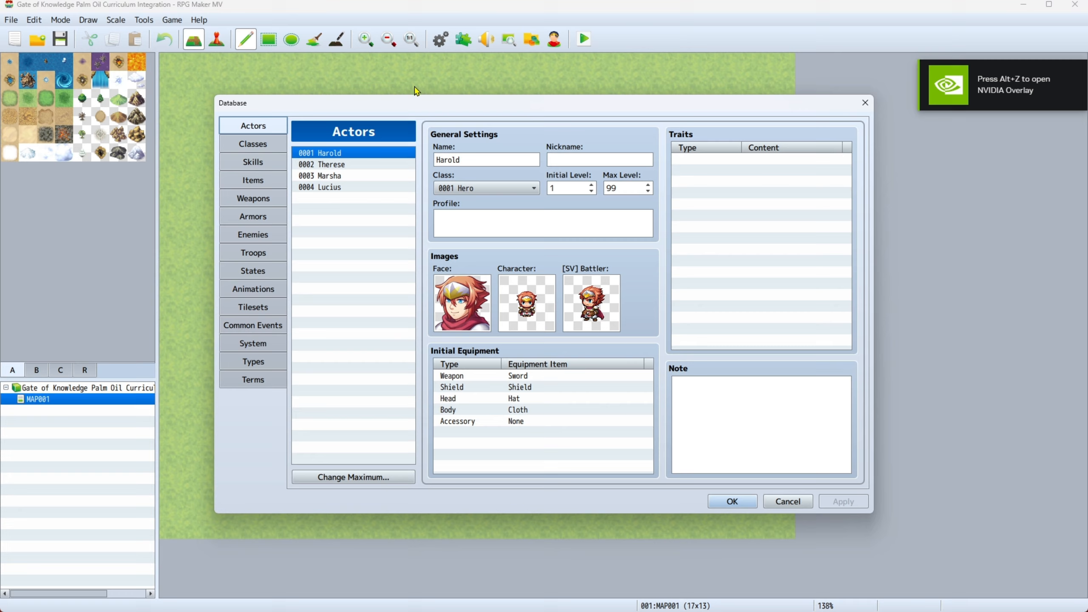
pyautogui.click(259, 307)
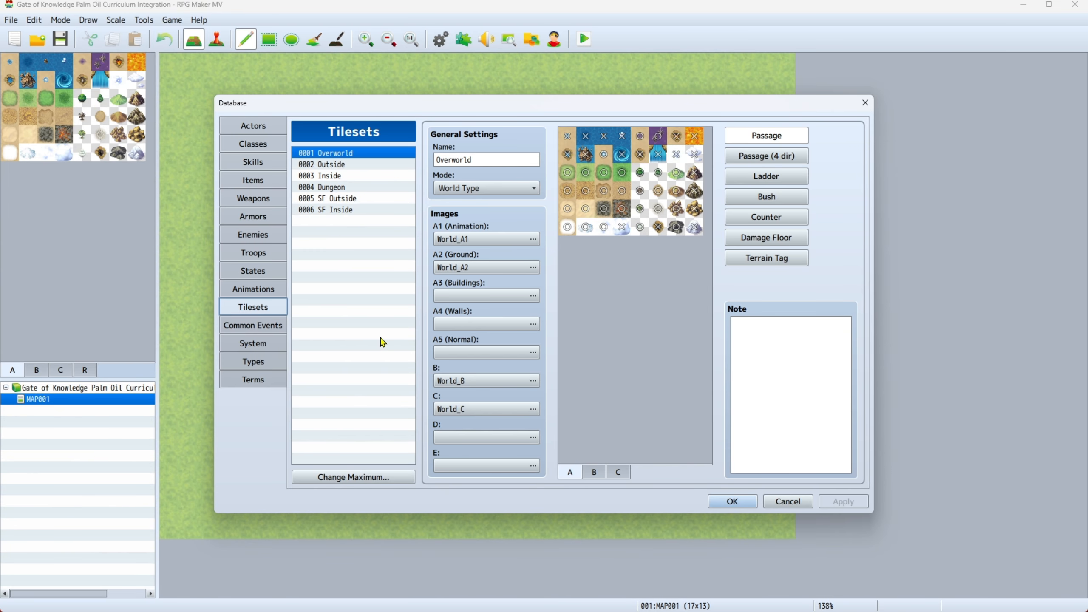
pyautogui.click(369, 476)
pyautogui.write('9')
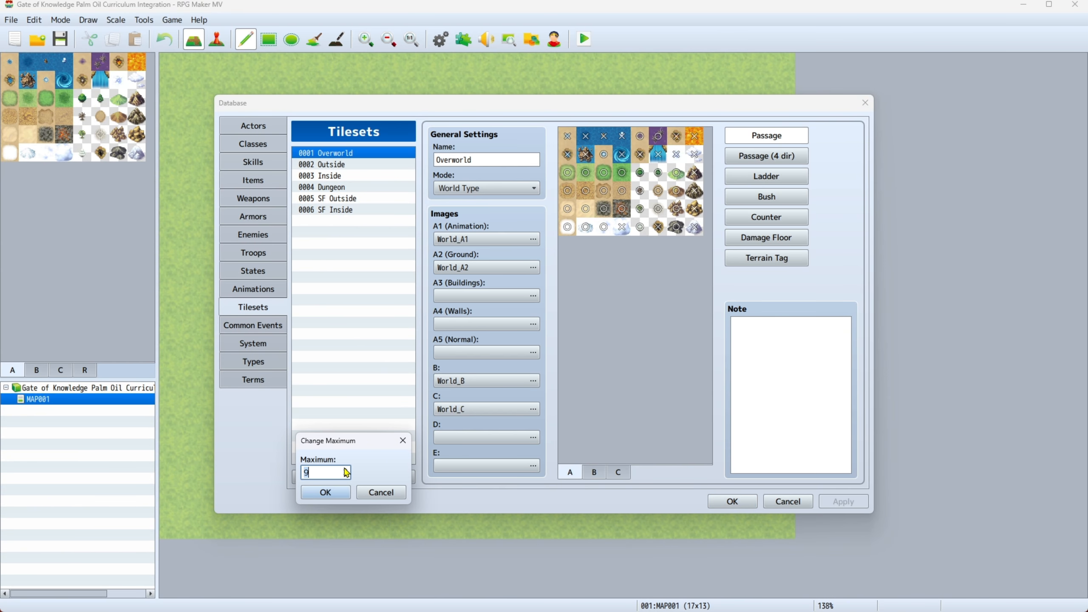
pyautogui.click(340, 493)
# Step: Copy the 0002 Outside tileset into the empty slot 0007 and name the copy Outside_Import
pyautogui.click(358, 225)
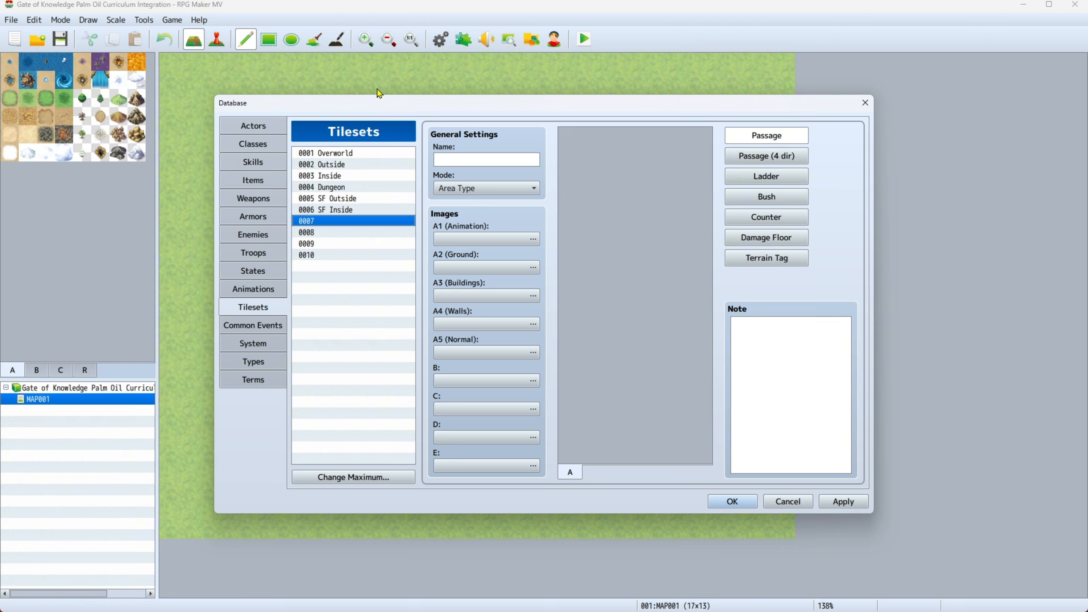
pyautogui.click(371, 167)
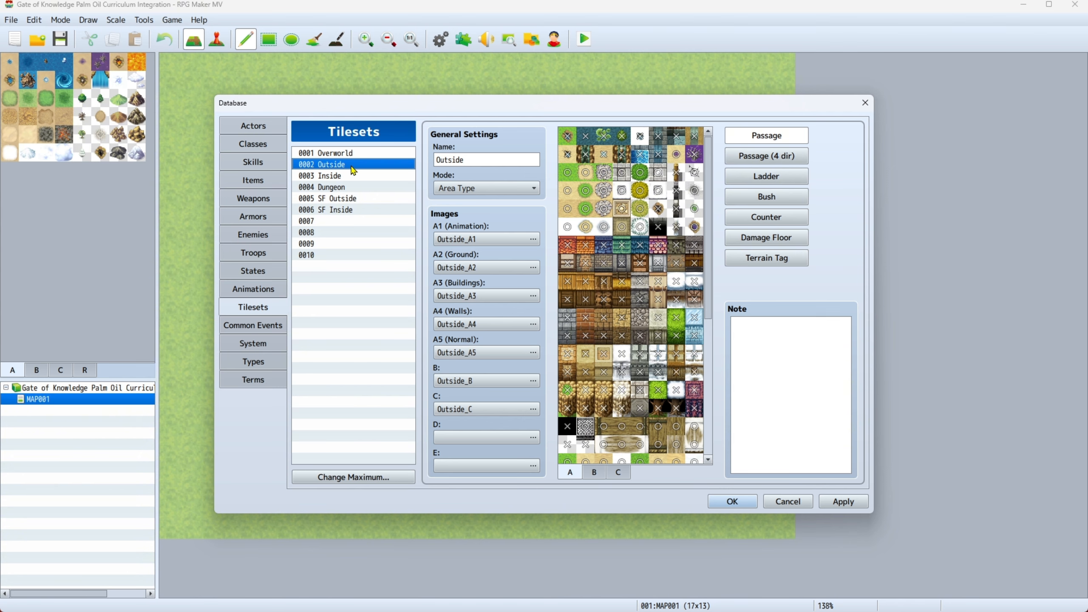
pyautogui.click(344, 221)
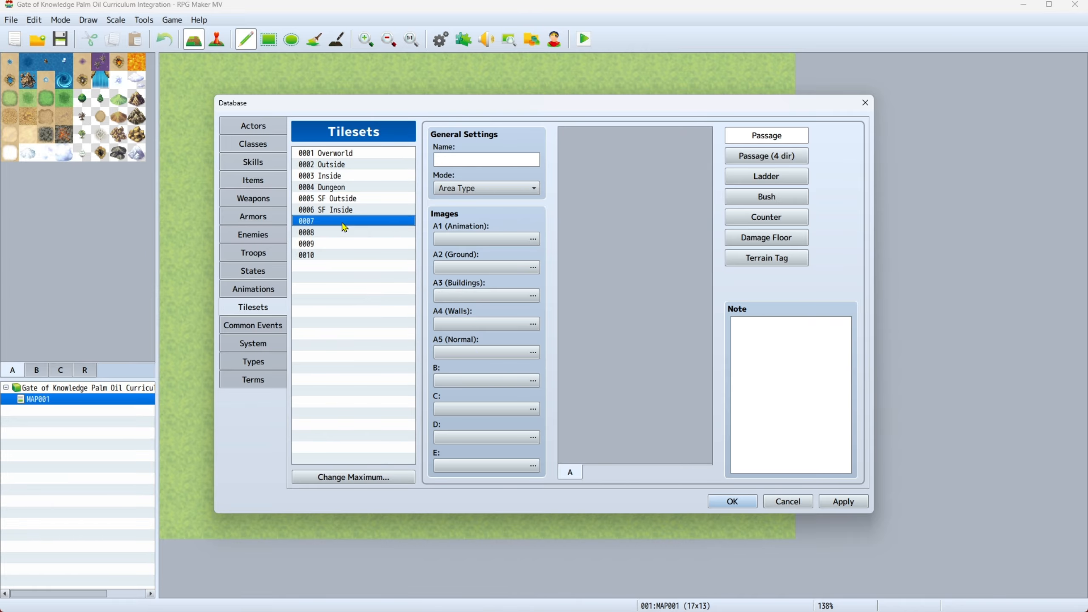
pyautogui.hotkey('ctrl', 'v')
pyautogui.click(480, 161)
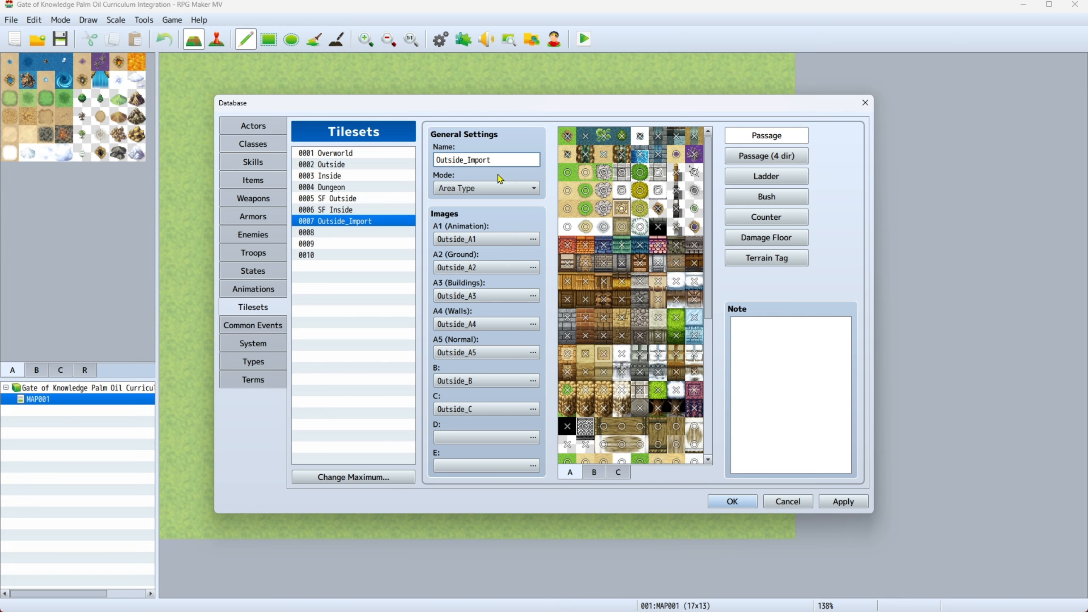
# Step: Assign the Lab01 image to slot D of tileset 0007 and display its tiles
pyautogui.click(502, 441)
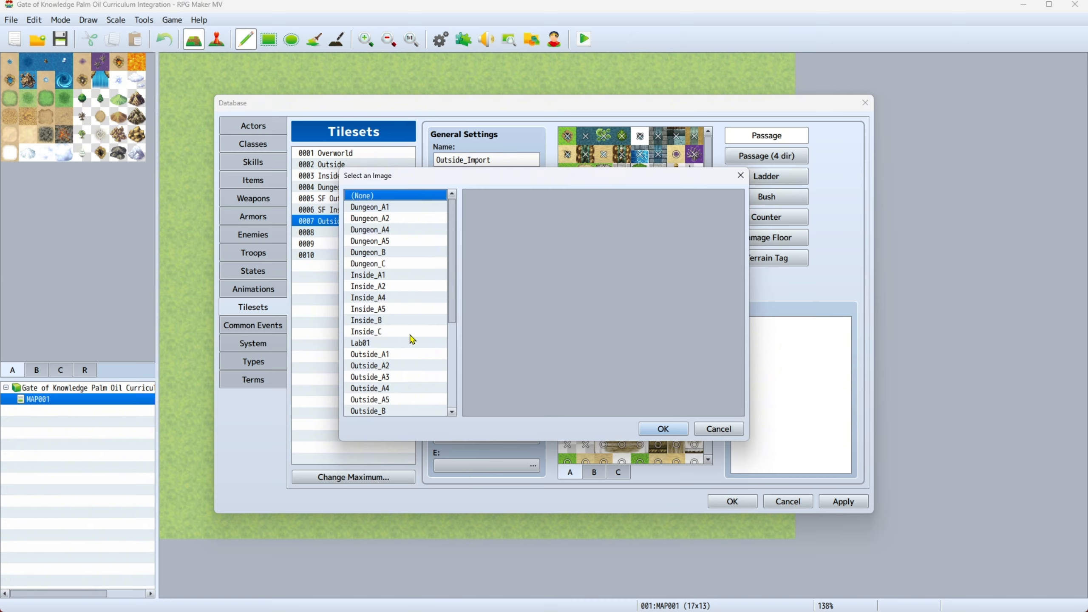
pyautogui.click(392, 343)
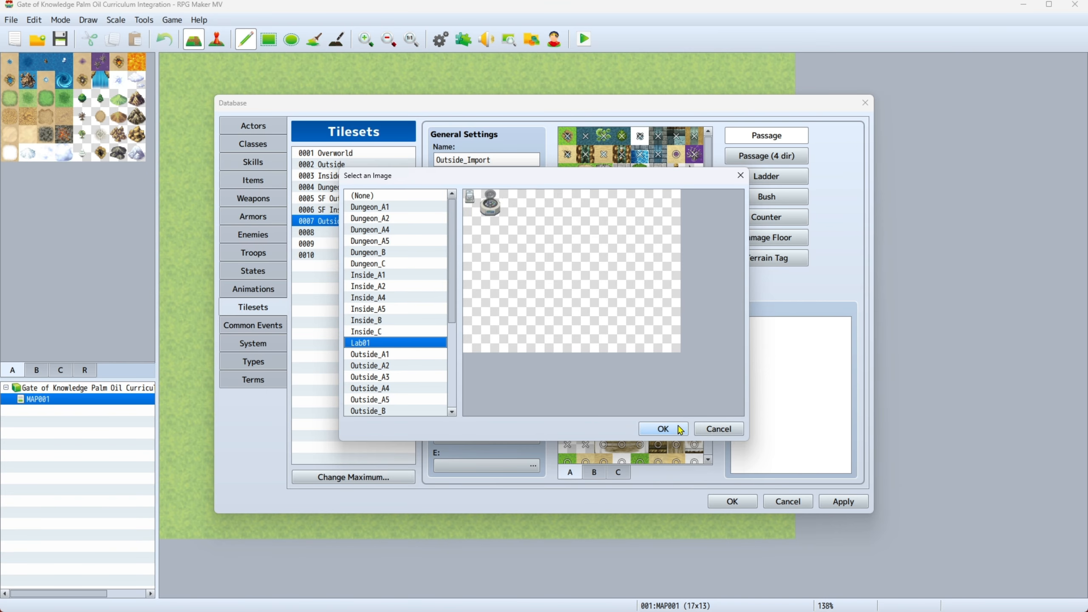
pyautogui.click(664, 429)
pyautogui.click(649, 474)
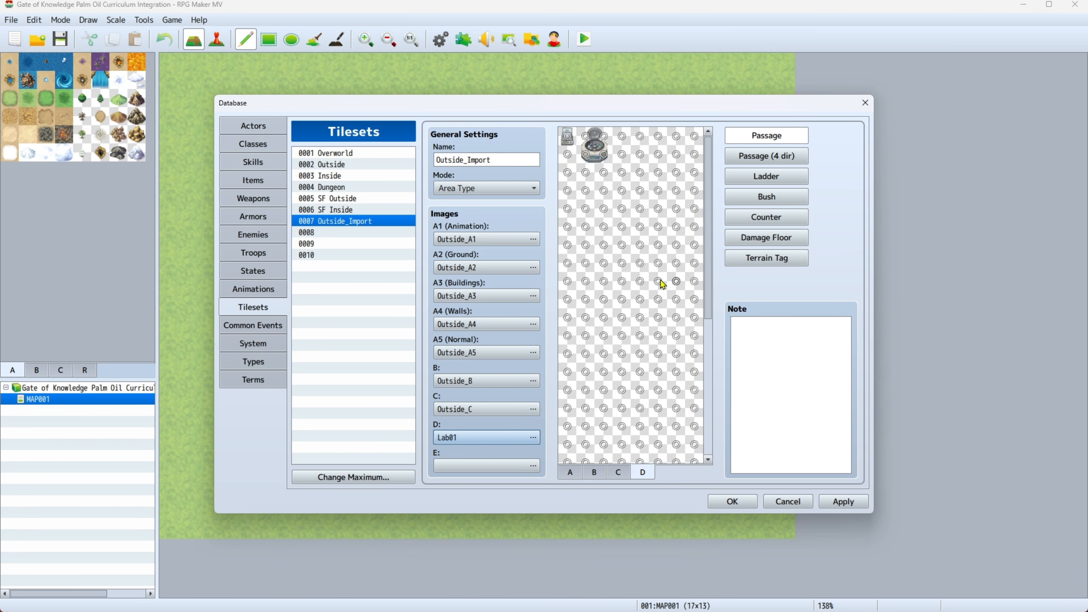
pyautogui.click(589, 142)
pyautogui.click(589, 142)
pyautogui.click(601, 140)
# Step: Rename tileset 0007 as Outside_Import_untukMAP1 and save the database changes
pyautogui.doubleClick(489, 162)
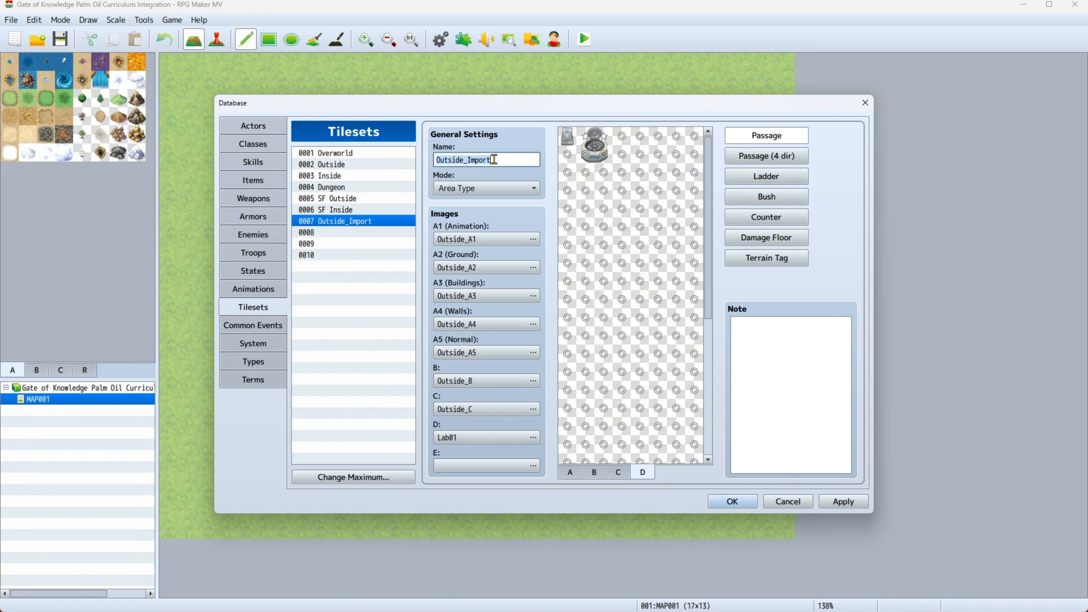
pyautogui.click(506, 161)
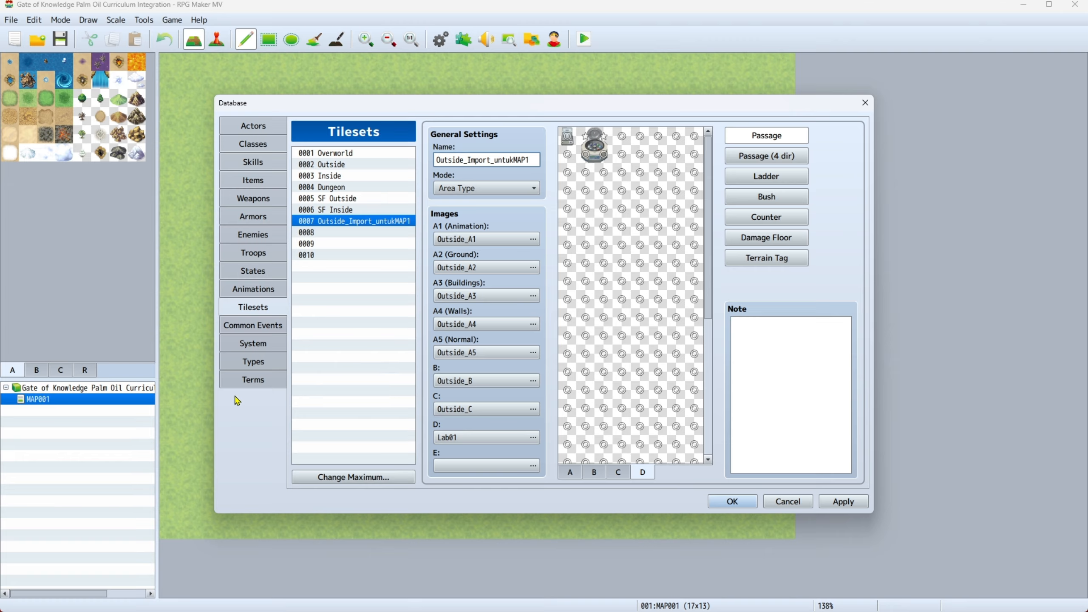
pyautogui.click(506, 463)
pyautogui.click(851, 506)
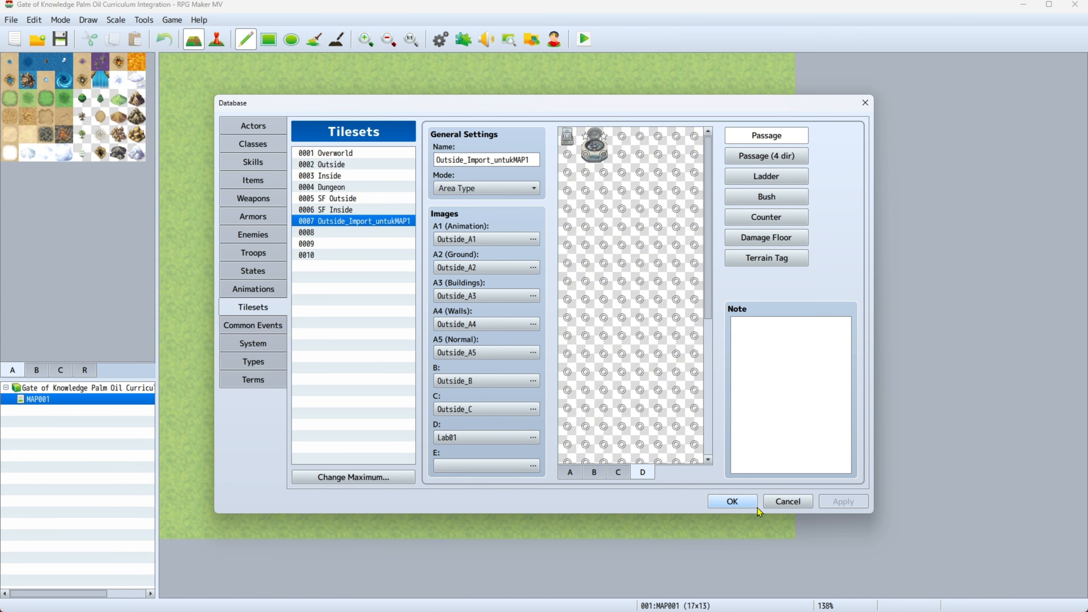
pyautogui.click(732, 502)
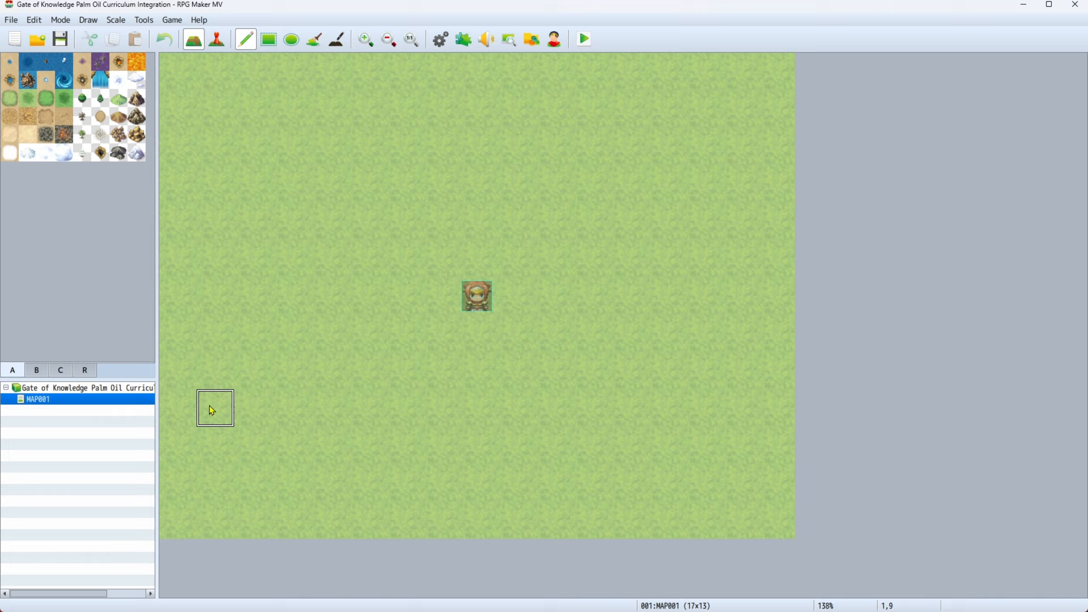
# Step: Change the tileset of MAP001 to 0007 Outside_Import_untukMAP1 in its map properties
pyautogui.rightClick(129, 399)
pyautogui.click(170, 409)
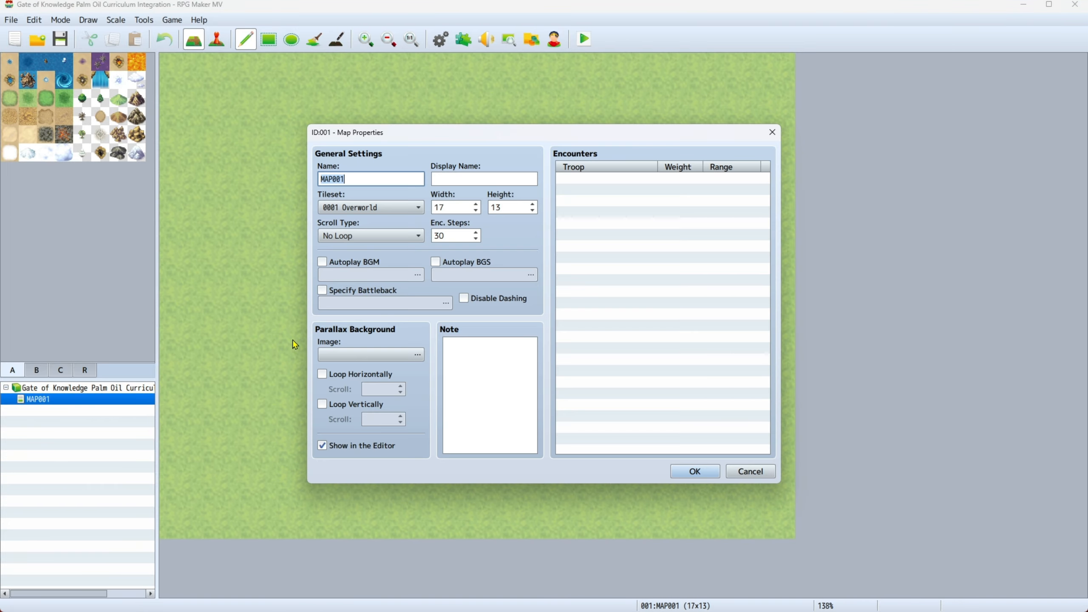
pyautogui.click(388, 208)
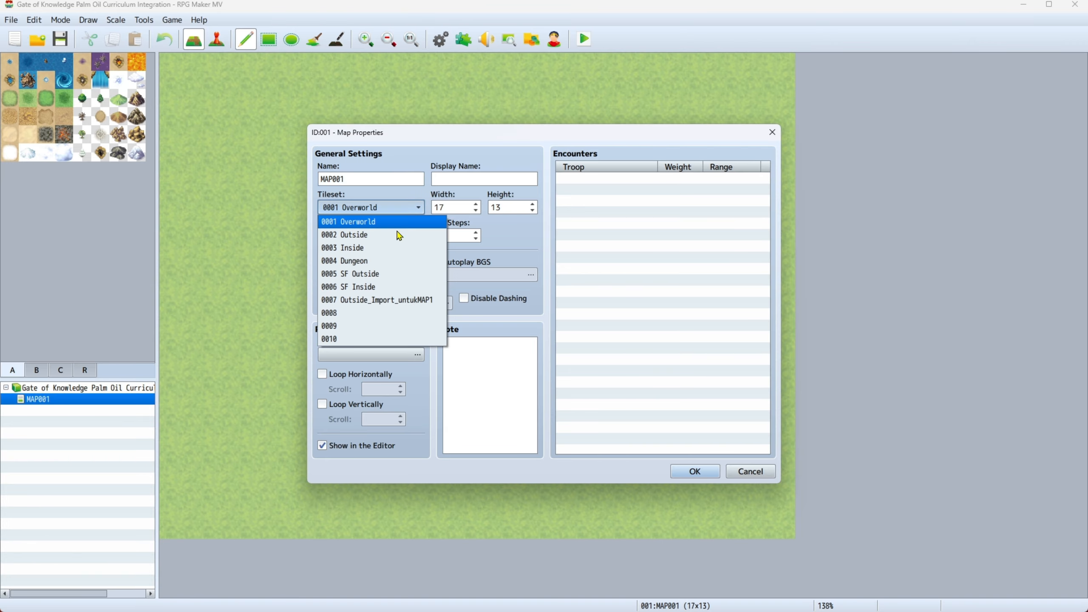
pyautogui.click(398, 300)
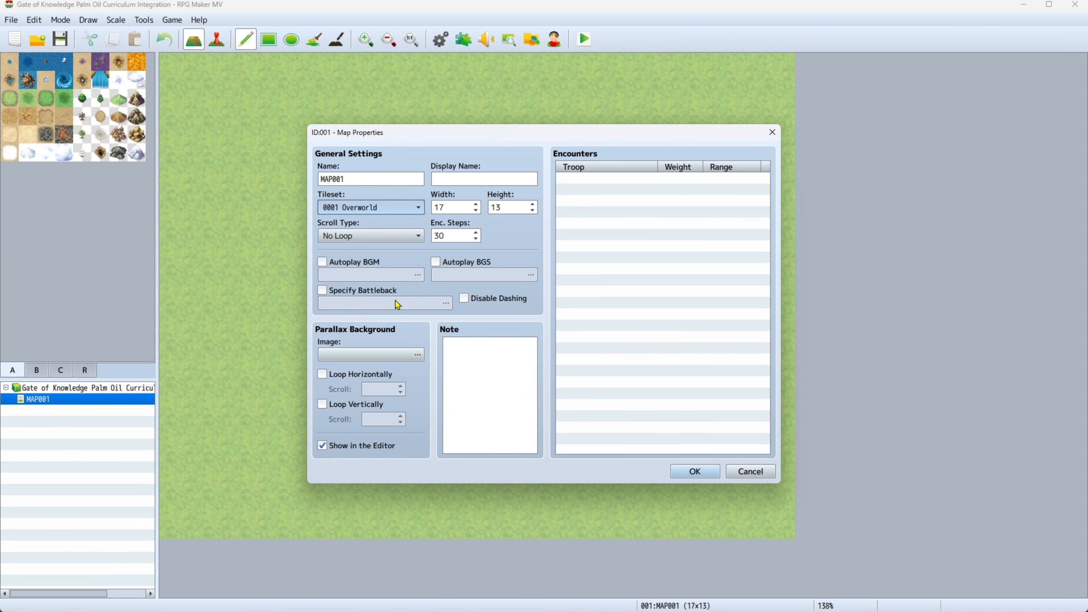
pyautogui.click(691, 471)
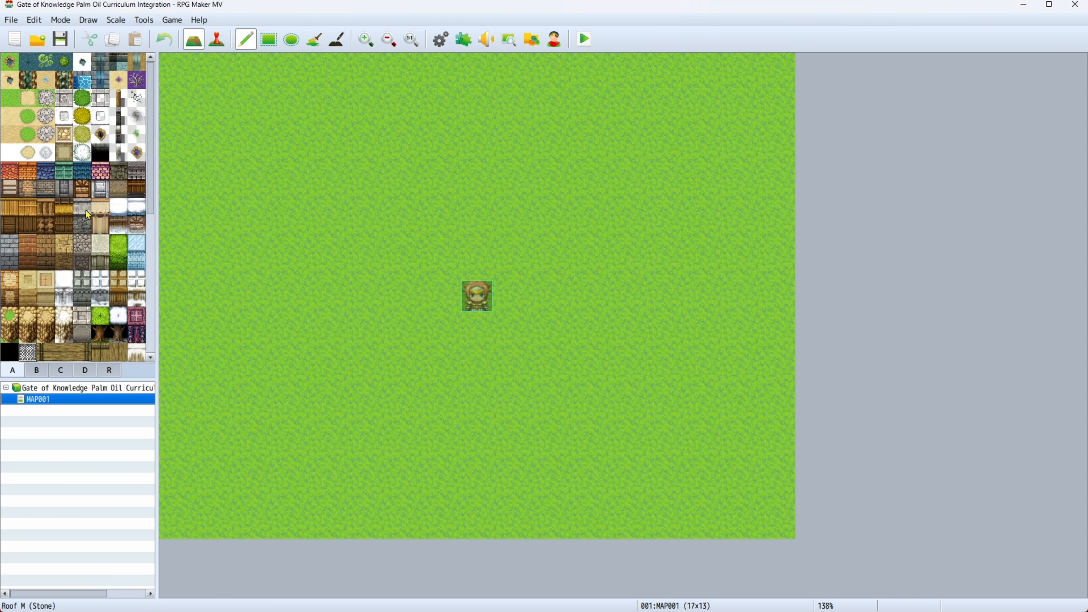
# Step: Place six copies of the small balance tile from tileset D across the upper and middle parts of MAP001
pyautogui.click(89, 374)
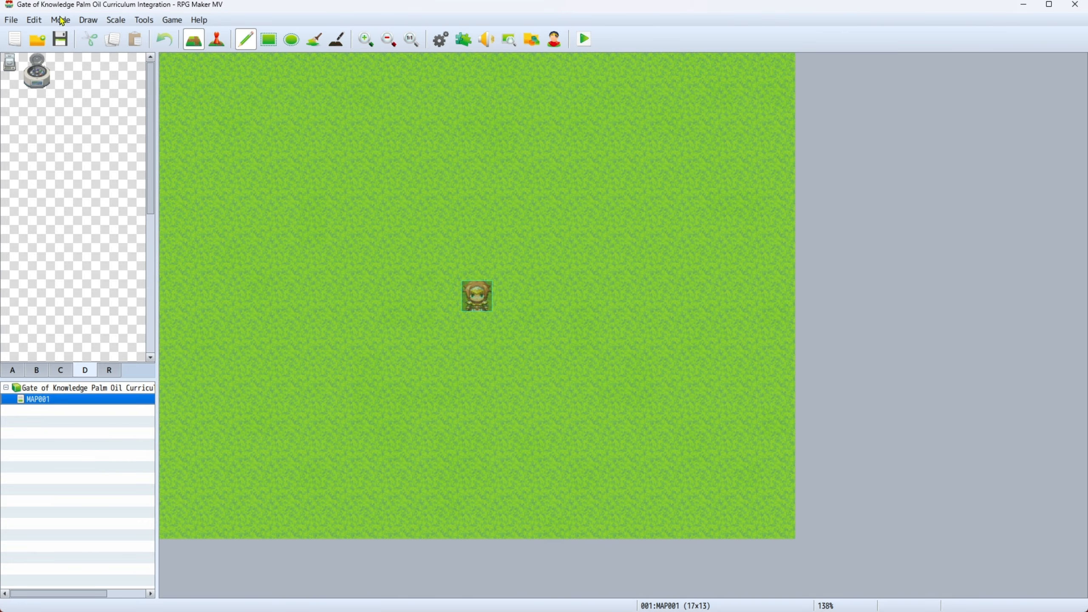
pyautogui.click(10, 63)
pyautogui.click(184, 108)
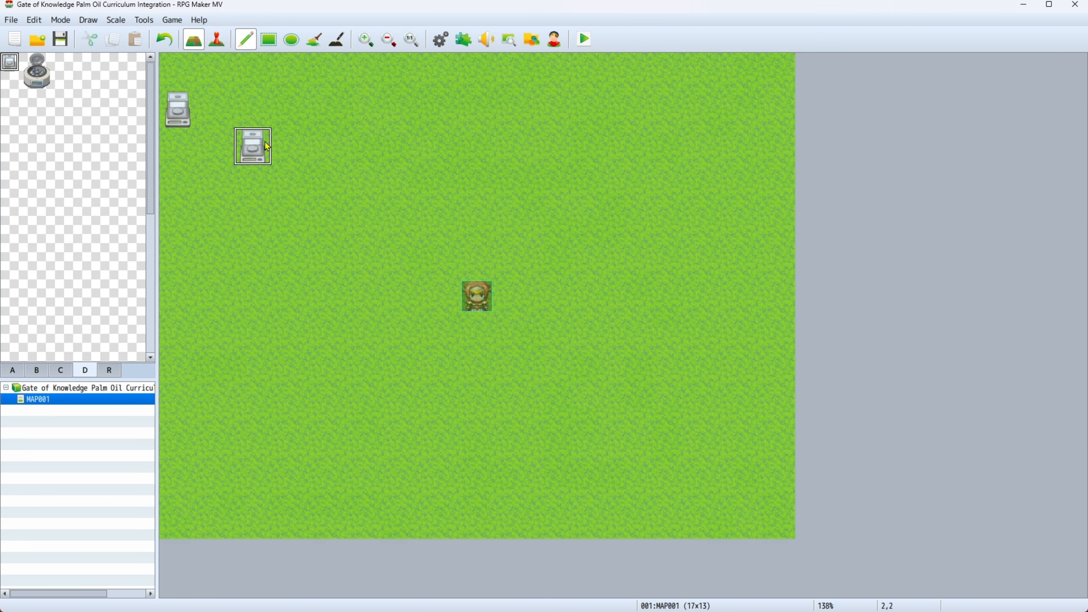
pyautogui.click(366, 185)
pyautogui.click(327, 259)
pyautogui.click(439, 296)
pyautogui.click(327, 371)
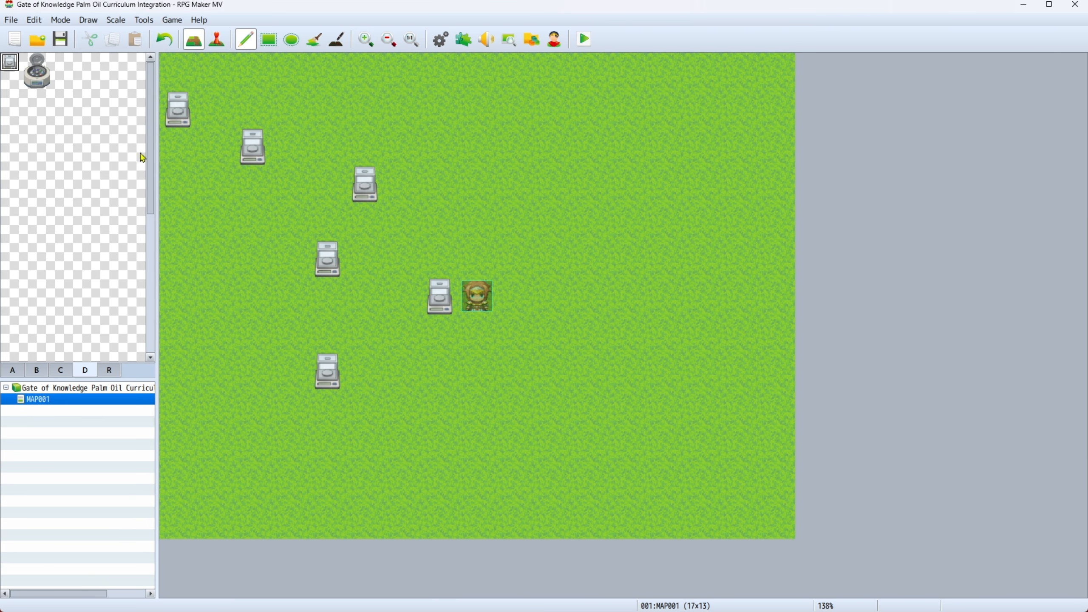
# Step: Place two copies of the 2 × 2 tile centrifuge on MAP001, one above and one beside the player's start position
pyautogui.click(38, 70)
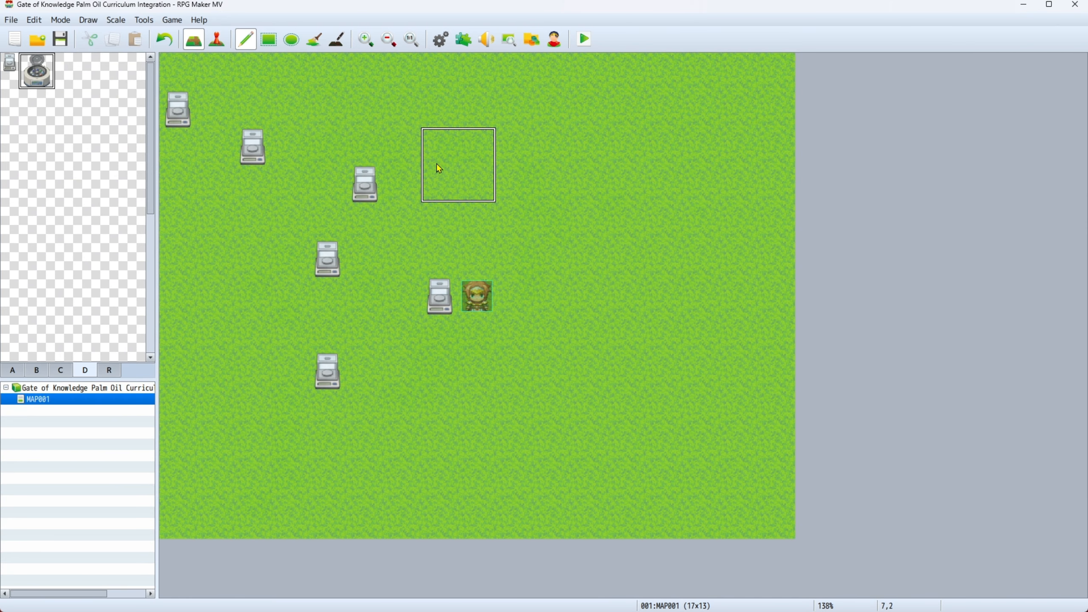
pyautogui.click(476, 169)
pyautogui.click(550, 278)
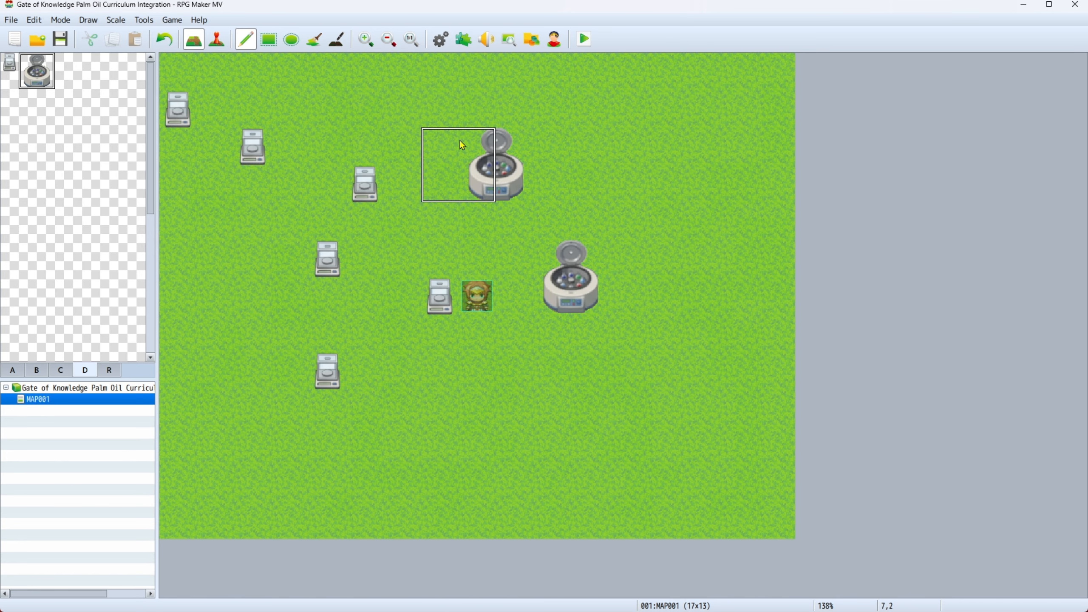
pyautogui.scroll(-4, 466, 200)
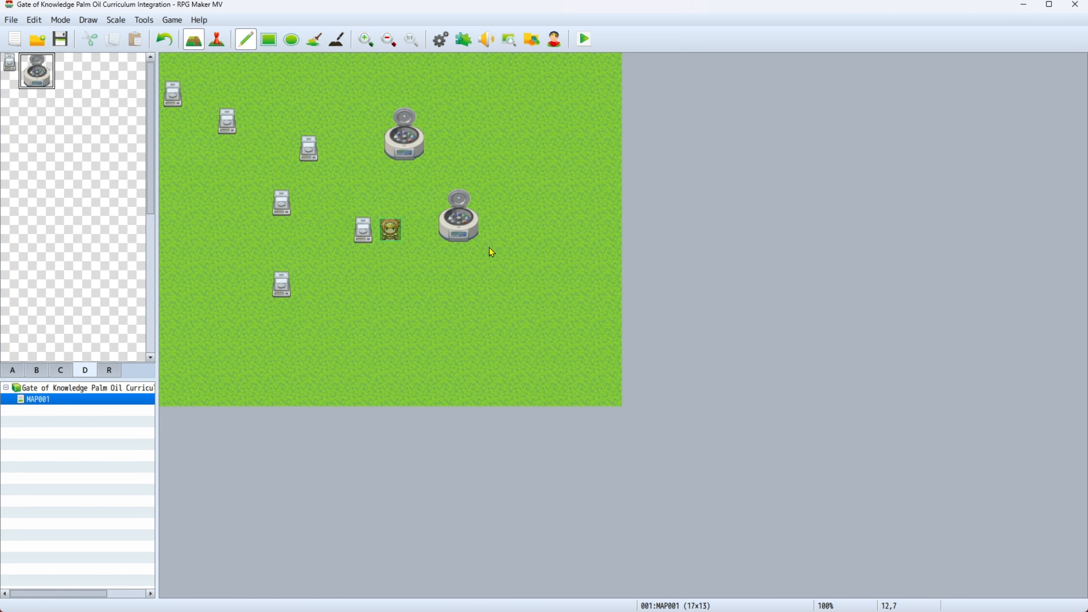